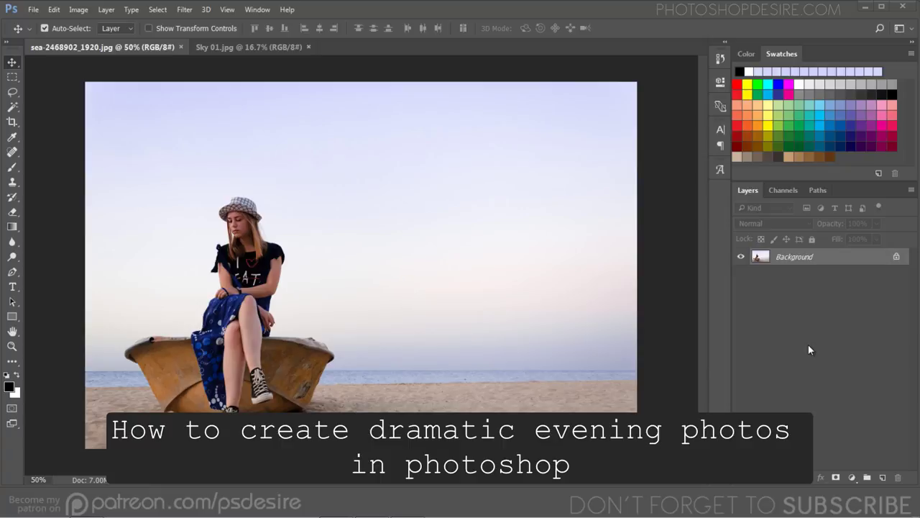
# Open Color Range with Sampled Colors and sample the pale sky colour
pyautogui.scroll(2, 304, 284)
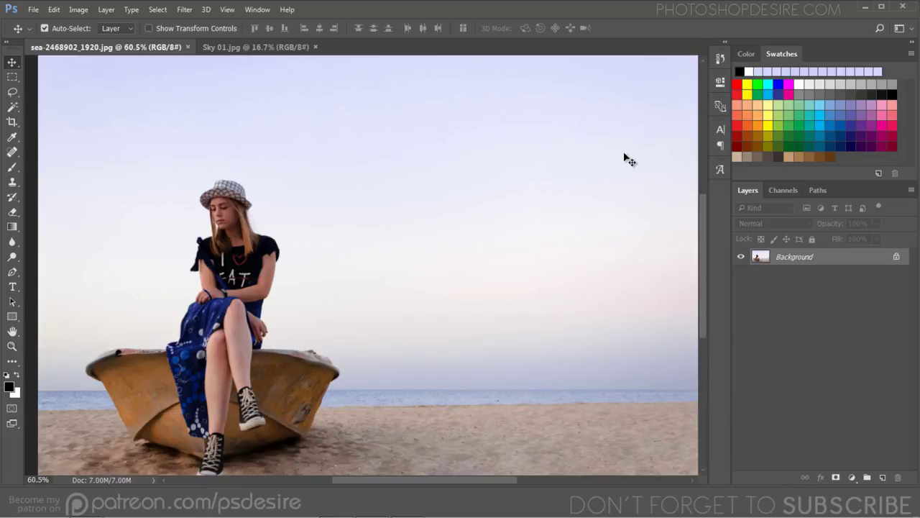
pyautogui.scroll(-2, 514, 282)
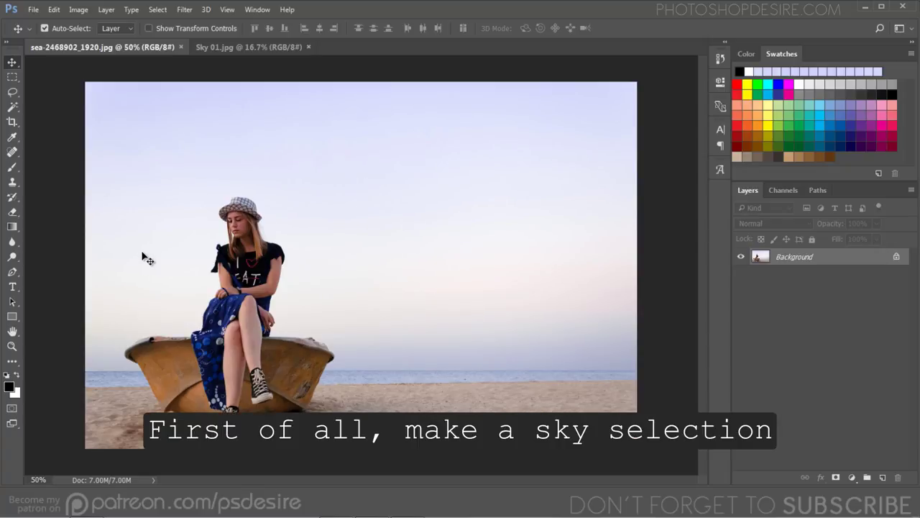
pyautogui.click(157, 10)
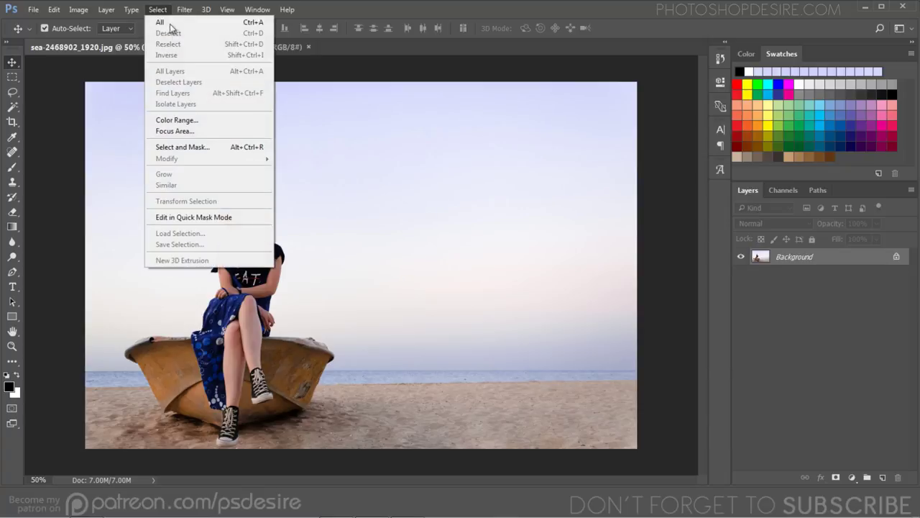
pyautogui.click(222, 119)
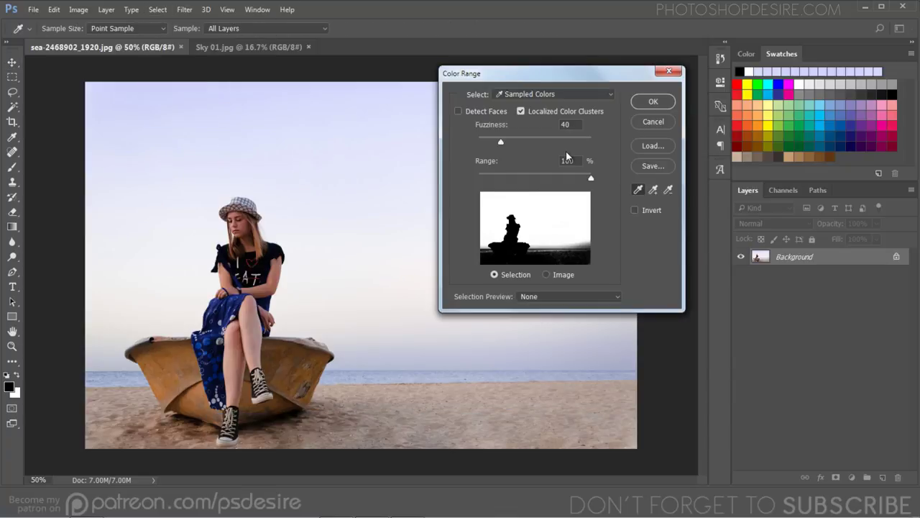
pyautogui.click(573, 203)
pyautogui.click(524, 95)
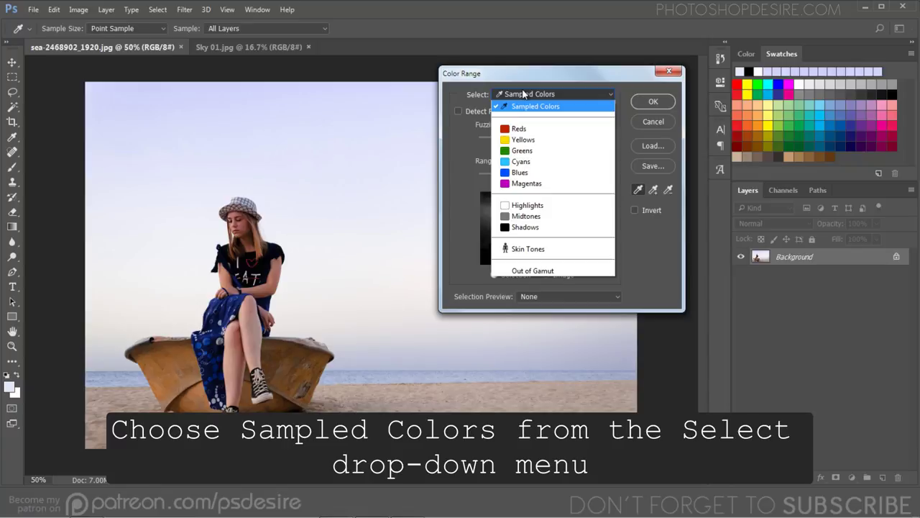
pyautogui.click(533, 107)
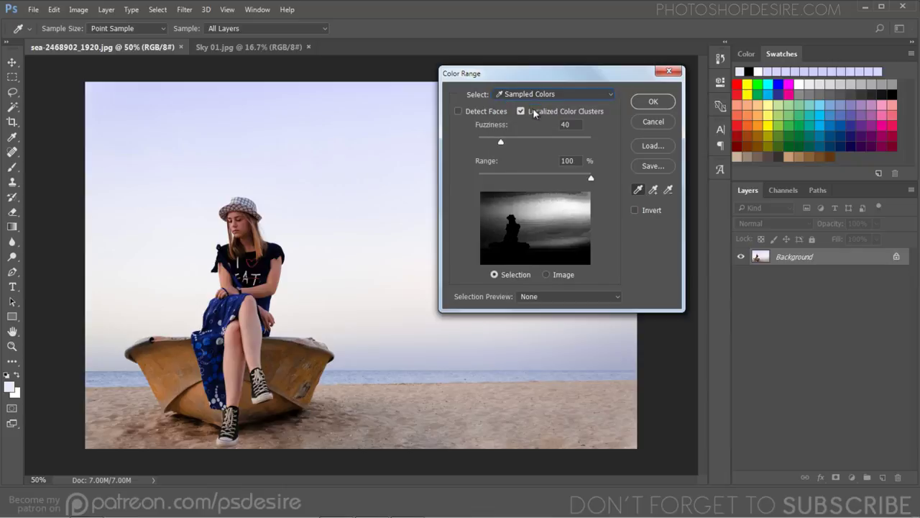
# Add the upper, lower and right-horizon sky shades to the sample and confirm at Fuzziness 40
pyautogui.click(652, 192)
pyautogui.moveTo(589, 192); pyautogui.dragTo(501, 190)
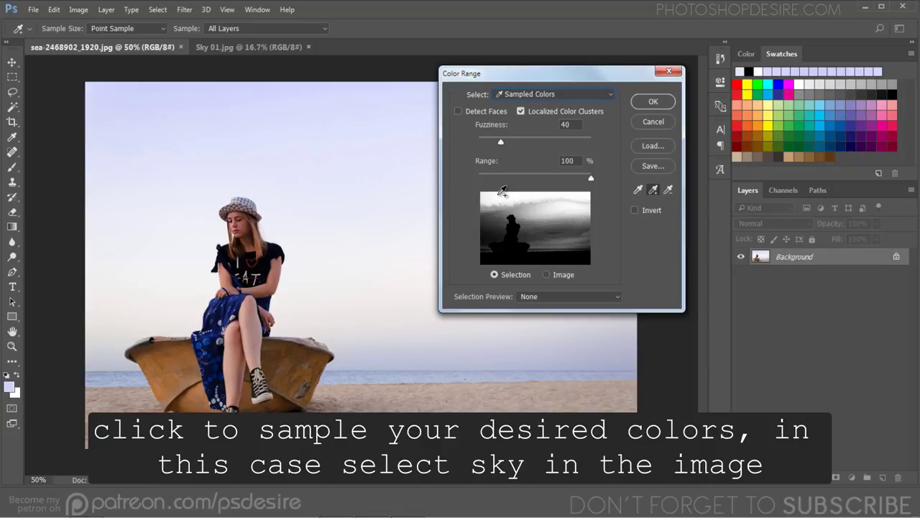
pyautogui.moveTo(489, 206); pyautogui.dragTo(490, 229)
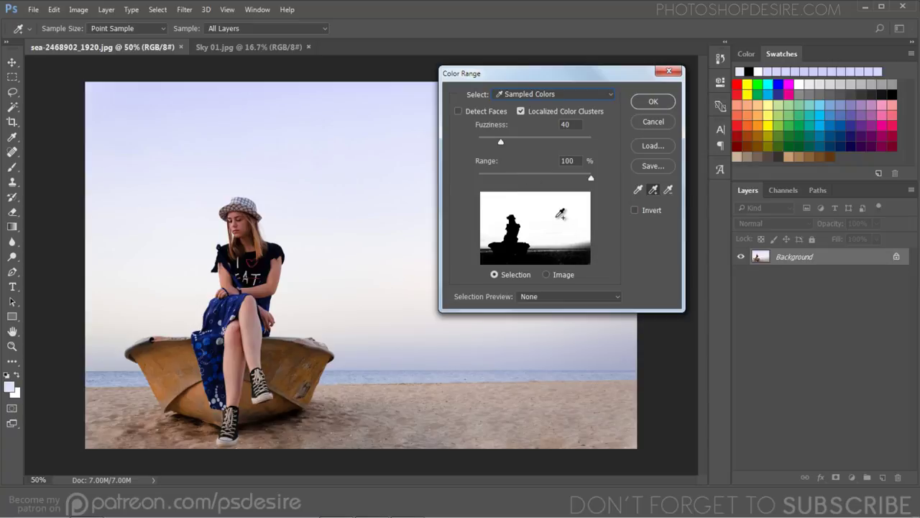
pyautogui.moveTo(582, 238); pyautogui.dragTo(591, 237)
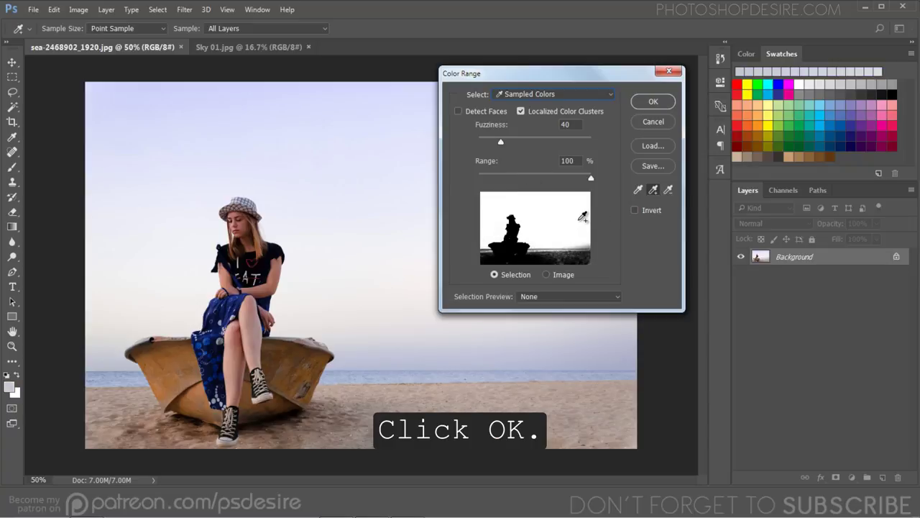
pyautogui.click(582, 214)
pyautogui.click(640, 106)
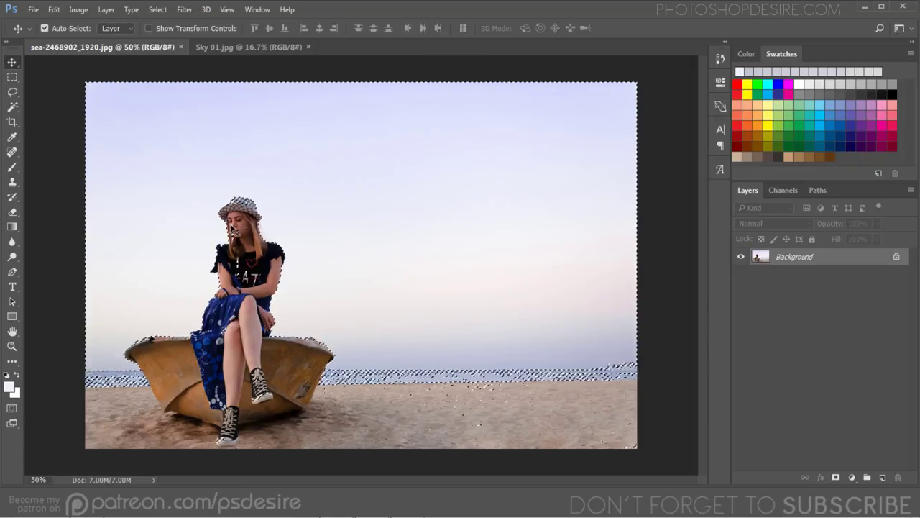
# Save the sky selection as a new channel named 'SKY', then deselect
pyautogui.click(158, 10)
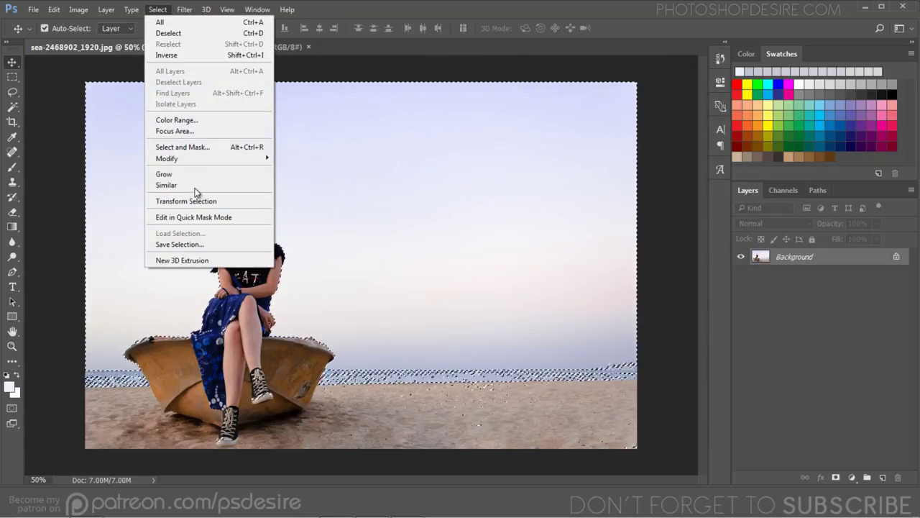
pyautogui.click(220, 246)
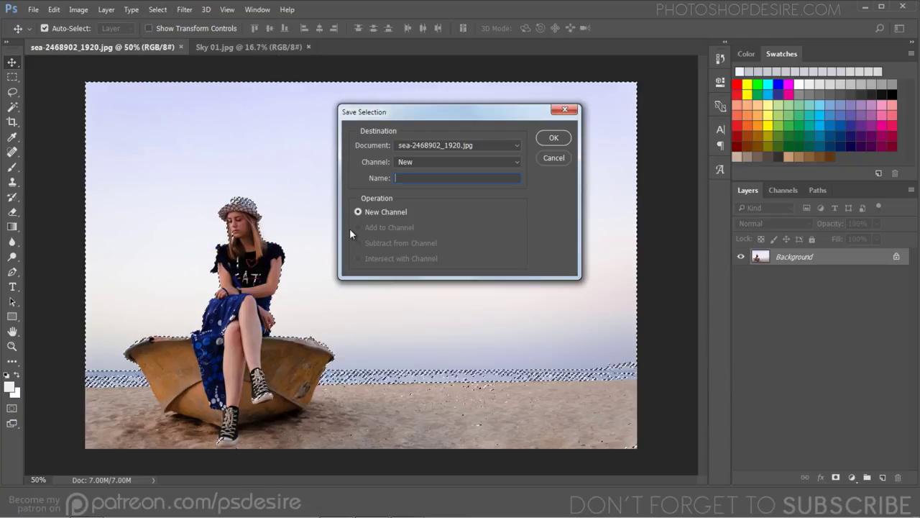
pyautogui.write('SKY')
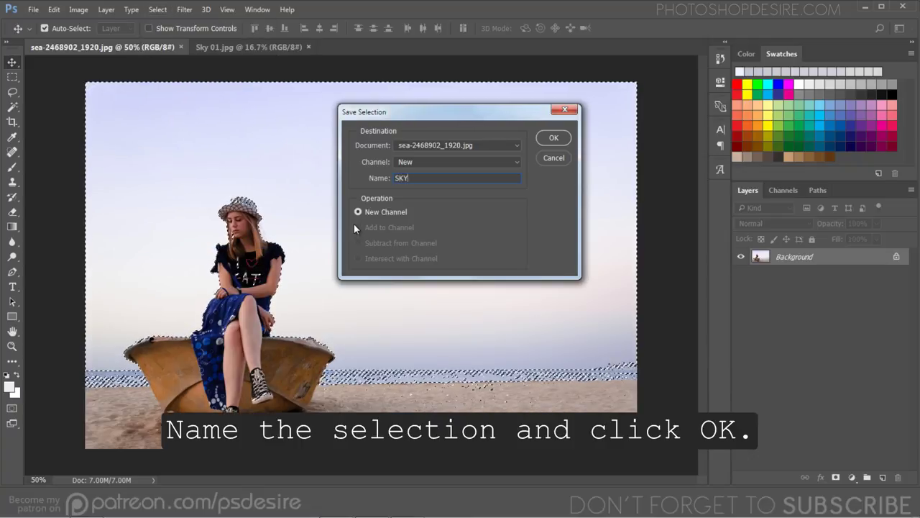
pyautogui.click(544, 139)
pyautogui.click(158, 9)
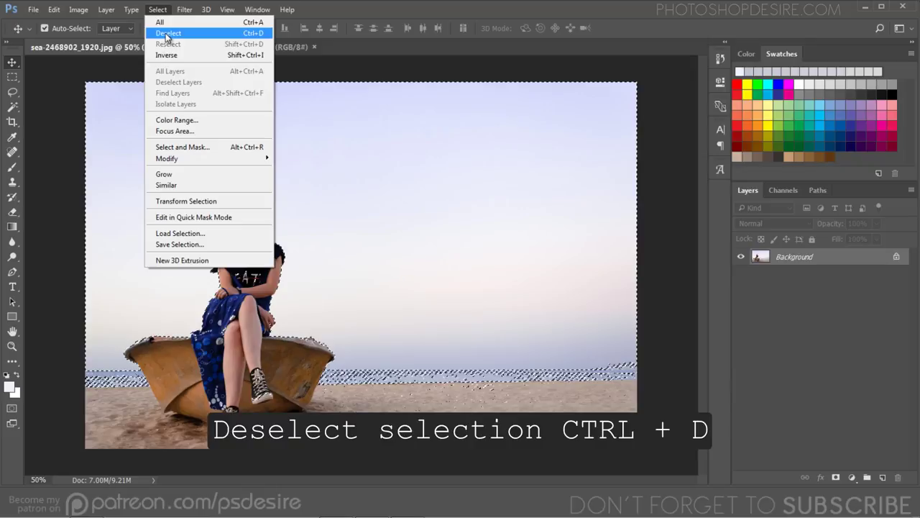
pyautogui.click(166, 33)
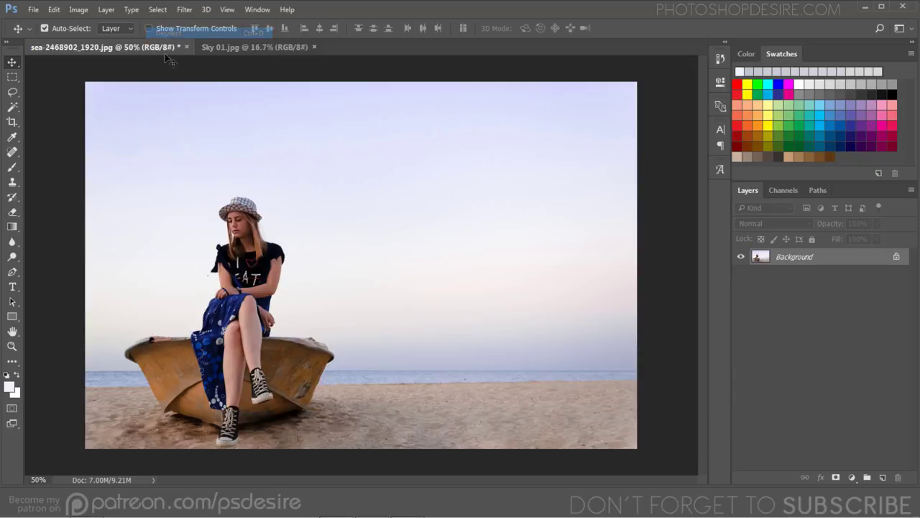
# View the SKY channel alone in the Channels panel and zoom in on the hat
pyautogui.click(779, 190)
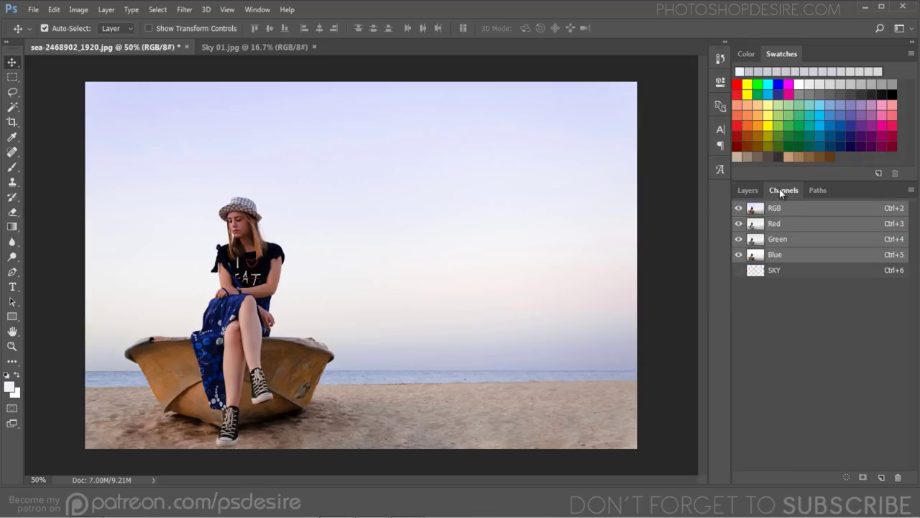
pyautogui.click(773, 271)
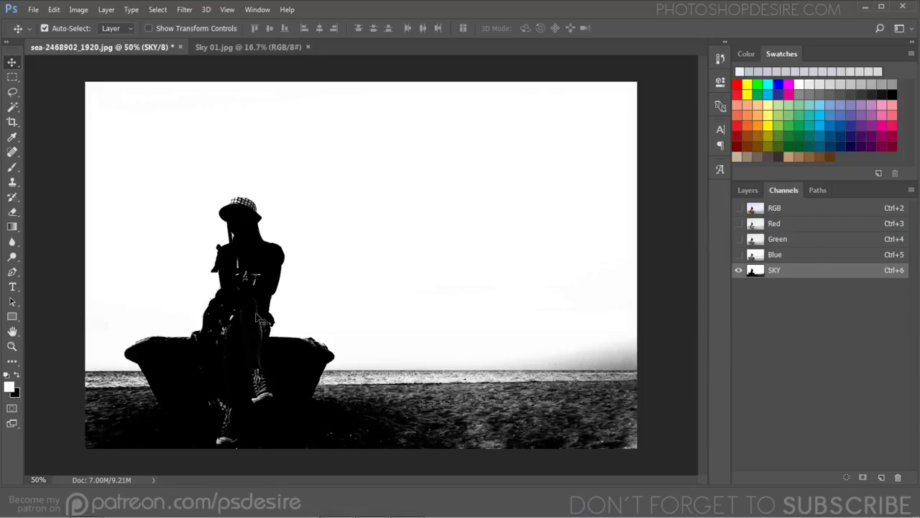
pyautogui.scroll(1, 255, 321)
pyautogui.scroll(1, 255, 322)
pyautogui.scroll(2, 218, 243)
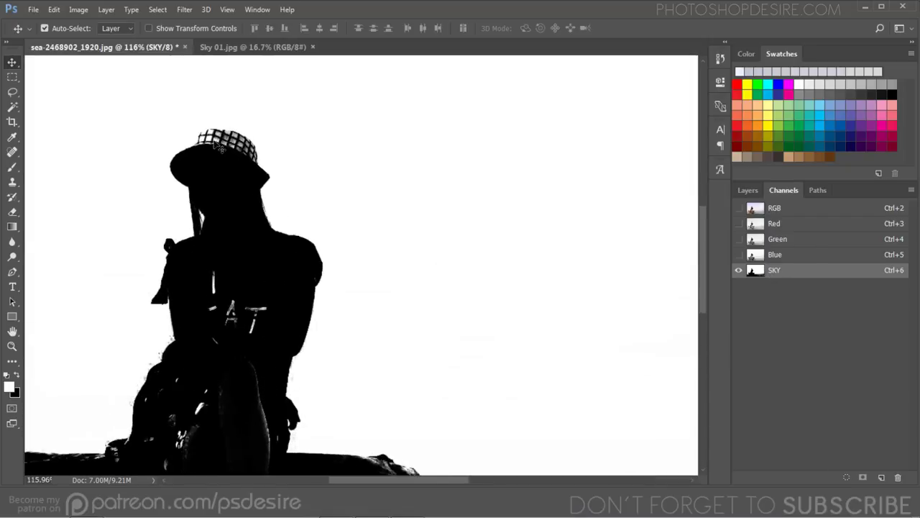
pyautogui.scroll(3, 222, 157)
pyautogui.scroll(2, 216, 142)
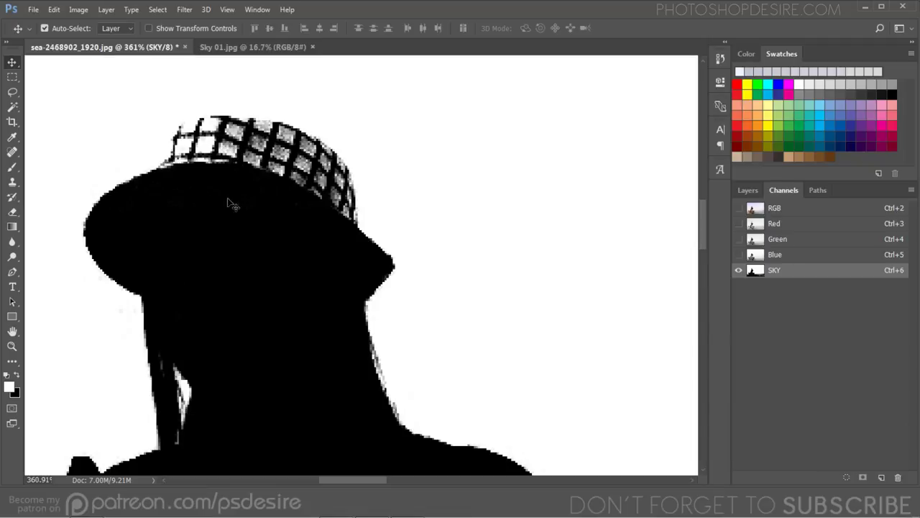
pyautogui.click(12, 167)
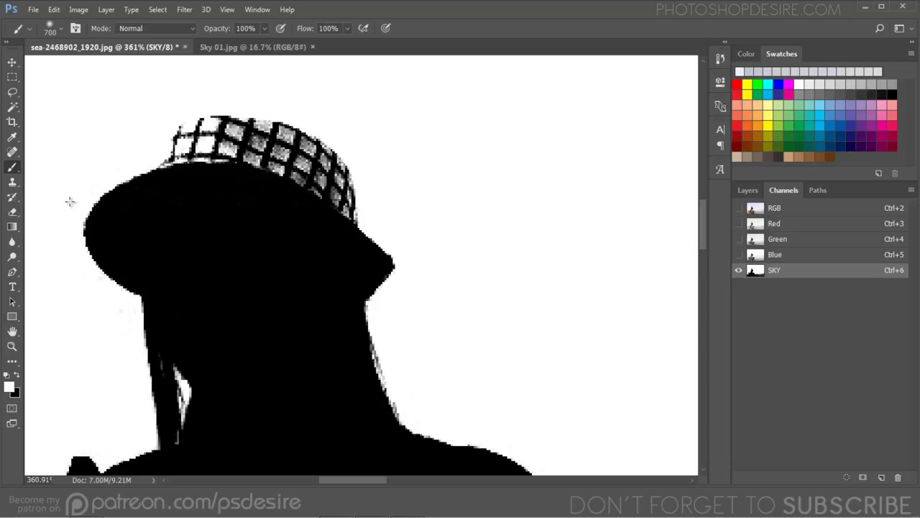
# With a small black brush, paint the hat's top and right edges black in the mask
pyautogui.click(18, 374)
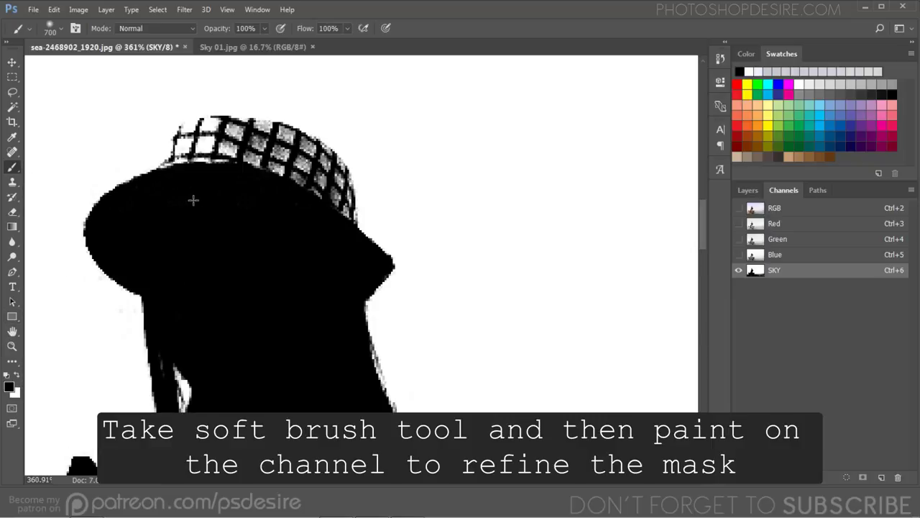
pyautogui.scroll(-5, 259, 191)
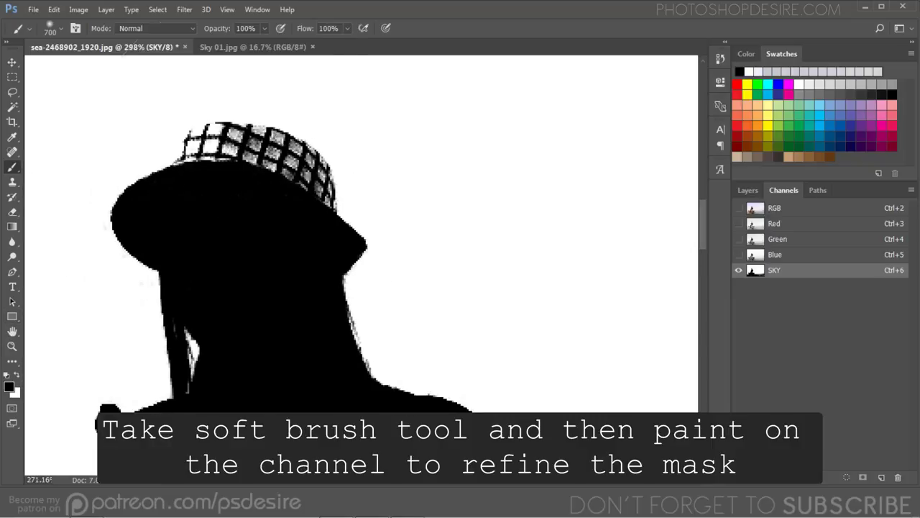
pyautogui.scroll(-2, 259, 190)
pyautogui.press('[')
pyautogui.press('[')
pyautogui.press('[')
pyautogui.press('[')
pyautogui.press('[')
pyautogui.press('[')
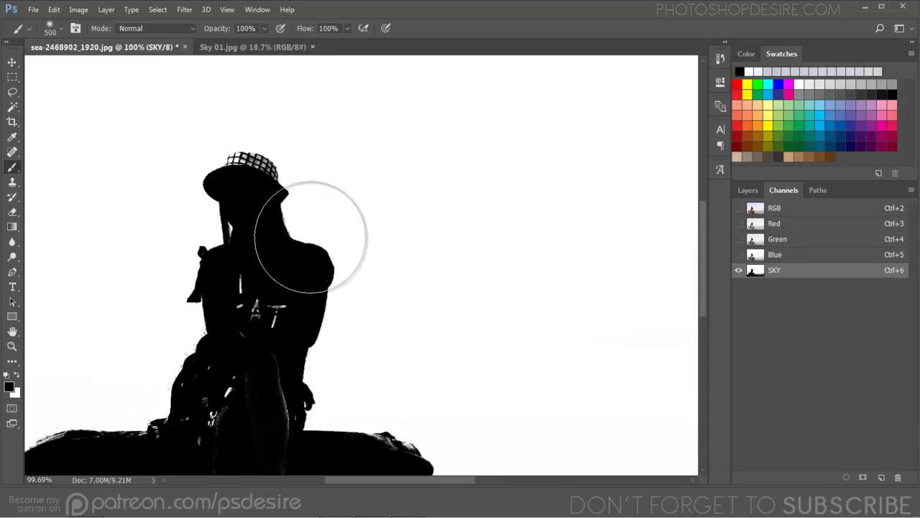
pyautogui.press('[')
pyautogui.press('[')
pyautogui.press('[')
pyautogui.scroll(3, 246, 169)
pyautogui.scroll(6, 246, 158)
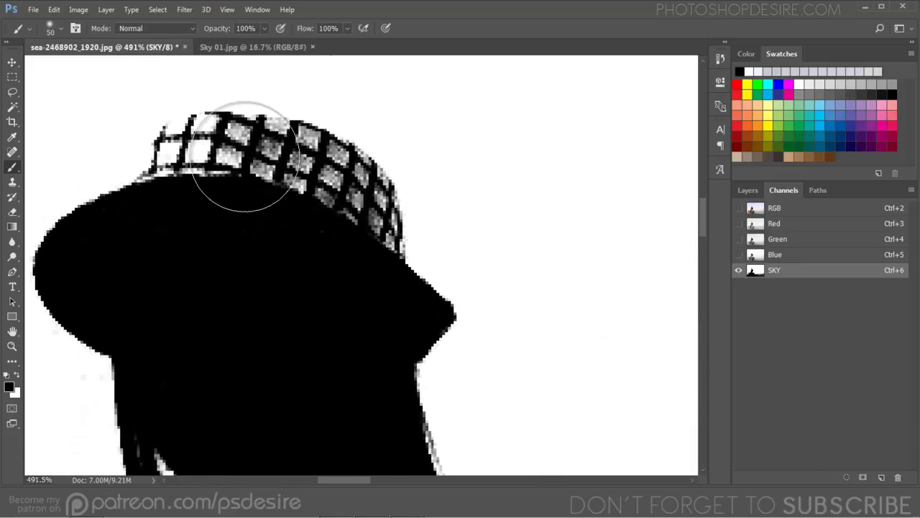
pyautogui.press('[')
pyautogui.press('[')
pyautogui.press('[')
pyautogui.press('[')
pyautogui.press('[')
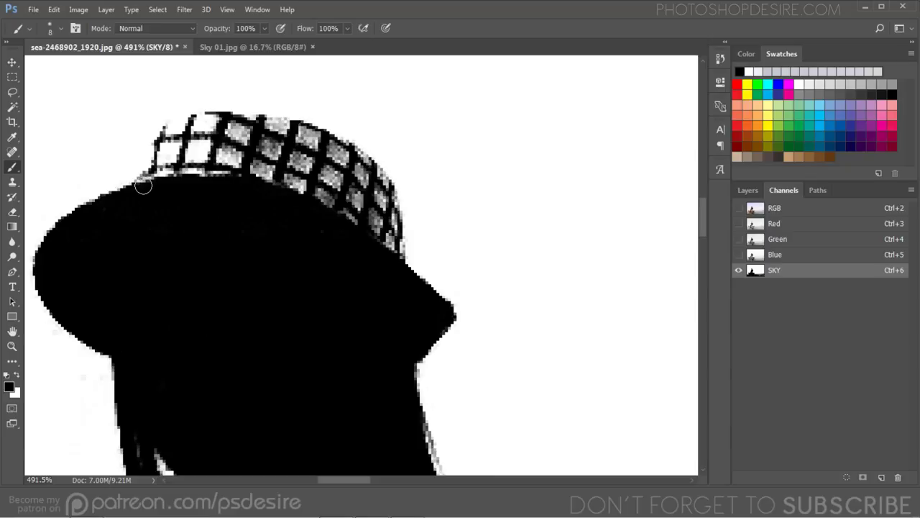
pyautogui.press('[')
pyautogui.moveTo(142, 182)
pyautogui.mouseDown()
pyautogui.moveTo(164, 161)
pyautogui.moveTo(173, 126)
pyautogui.moveTo(197, 117)
pyautogui.moveTo(320, 137)
pyautogui.mouseUp()
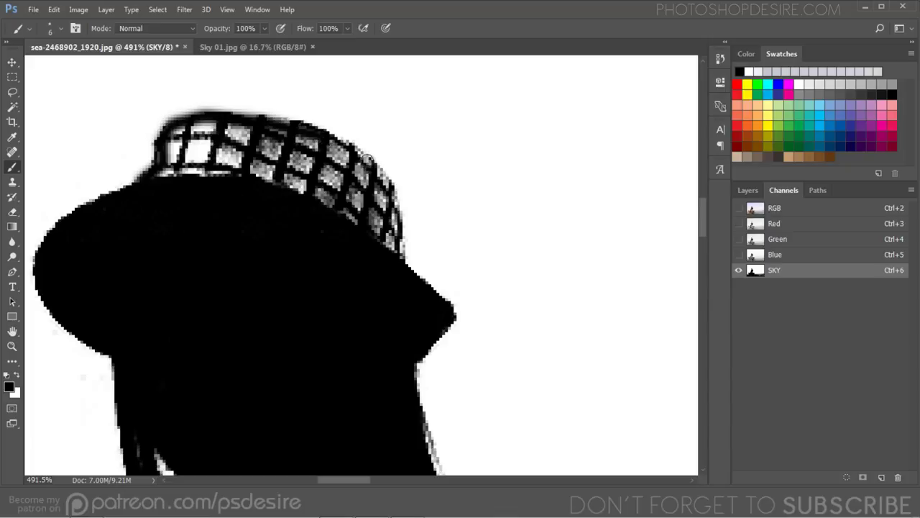
pyautogui.moveTo(369, 159)
pyautogui.mouseDown()
pyautogui.moveTo(400, 258)
pyautogui.moveTo(369, 215)
pyautogui.moveTo(211, 168)
pyautogui.moveTo(155, 179)
pyautogui.moveTo(181, 177)
pyautogui.moveTo(165, 148)
pyautogui.moveTo(188, 135)
pyautogui.moveTo(175, 130)
pyautogui.moveTo(219, 123)
pyautogui.moveTo(177, 154)
pyautogui.moveTo(219, 149)
pyautogui.moveTo(187, 171)
pyautogui.moveTo(208, 141)
pyautogui.moveTo(248, 124)
pyautogui.moveTo(267, 129)
pyautogui.moveTo(251, 136)
pyautogui.moveTo(251, 158)
pyautogui.moveTo(291, 141)
pyautogui.moveTo(334, 154)
pyautogui.moveTo(385, 225)
pyautogui.moveTo(366, 178)
pyautogui.moveTo(349, 201)
pyautogui.moveTo(283, 181)
pyautogui.moveTo(297, 156)
pyautogui.moveTo(335, 164)
pyautogui.moveTo(347, 193)
pyautogui.moveTo(251, 125)
pyautogui.moveTo(281, 127)
pyautogui.moveTo(328, 211)
pyautogui.mouseUp()
# Paint over the white marks and A and T lettering on the shirt in black
pyautogui.scroll(-3, 293, 312)
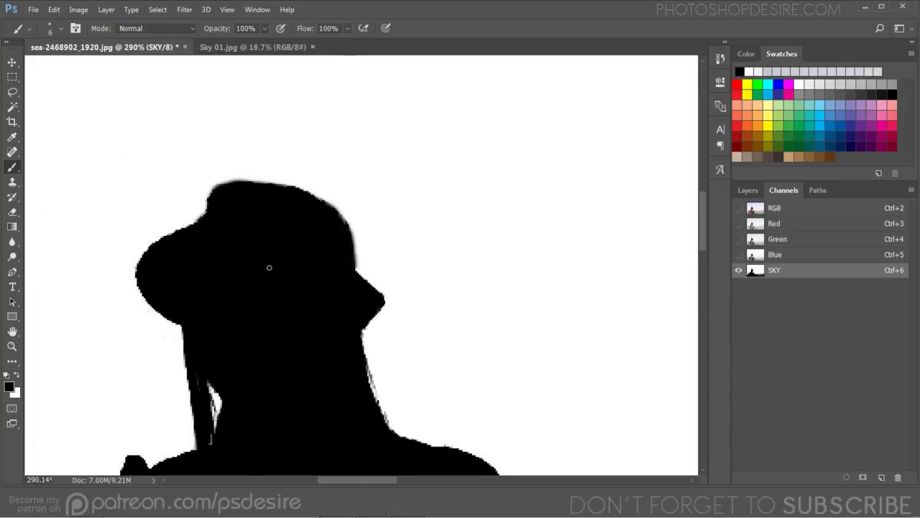
pyautogui.scroll(-2, 293, 312)
pyautogui.scroll(-1, 288, 345)
pyautogui.scroll(1, 275, 397)
pyautogui.scroll(3, 275, 397)
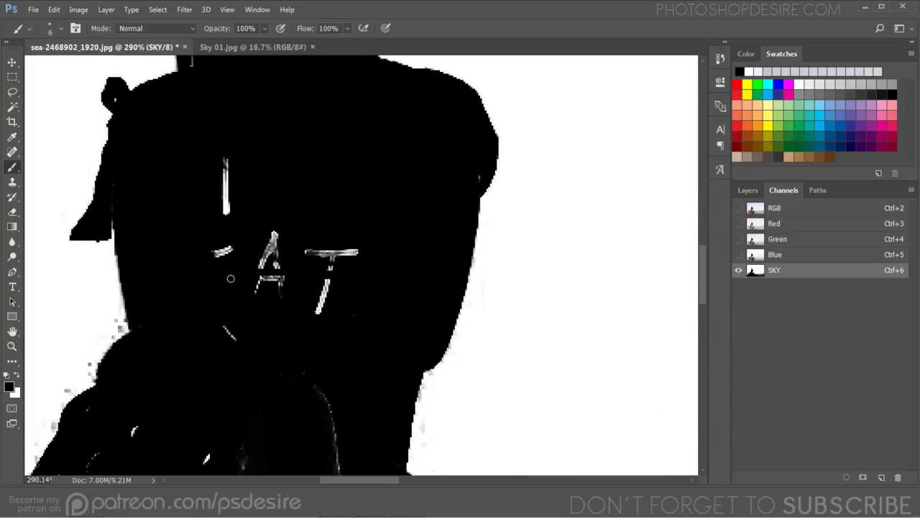
pyautogui.press(']')
pyautogui.press(']')
pyautogui.press(']')
pyautogui.moveTo(226, 156); pyautogui.dragTo(225, 308)
pyautogui.moveTo(271, 237)
pyautogui.mouseDown()
pyautogui.moveTo(277, 252)
pyautogui.moveTo(335, 263)
pyautogui.mouseUp()
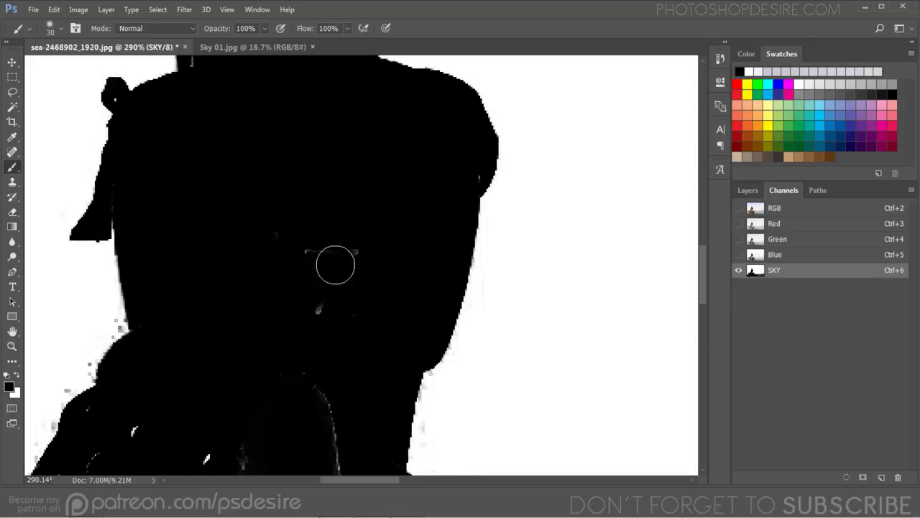
# Paint the lower-left speckles, grey legs and white sneakers solid black
pyautogui.scroll(-2, 310, 317)
pyautogui.scroll(-3, 316, 309)
pyautogui.scroll(2, 255, 378)
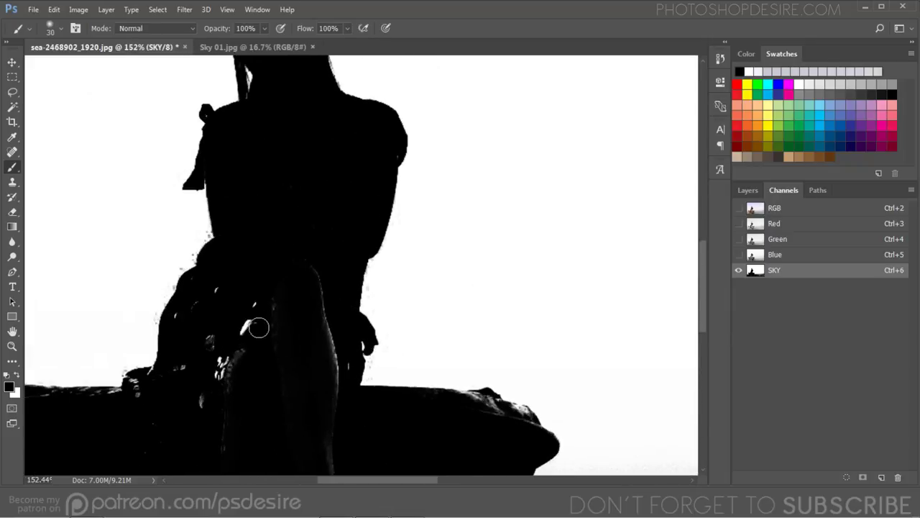
pyautogui.moveTo(218, 393)
pyautogui.mouseDown()
pyautogui.moveTo(185, 361)
pyautogui.moveTo(185, 319)
pyautogui.moveTo(193, 323)
pyautogui.moveTo(181, 321)
pyautogui.moveTo(258, 297)
pyautogui.moveTo(273, 251)
pyautogui.moveTo(322, 297)
pyautogui.moveTo(324, 445)
pyautogui.mouseUp()
pyautogui.scroll(-3, 320, 398)
pyautogui.scroll(-3, 321, 397)
pyautogui.scroll(2, 287, 395)
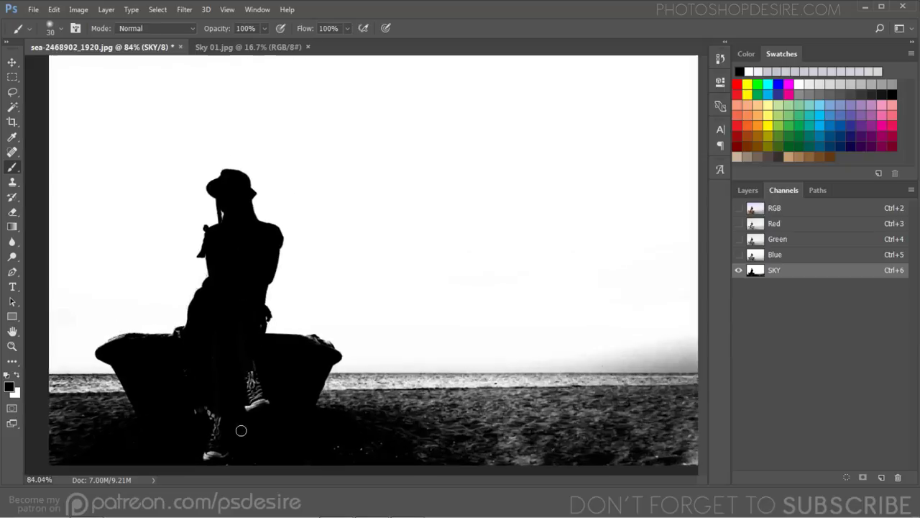
pyautogui.scroll(3, 257, 391)
pyautogui.scroll(-2, 191, 425)
pyautogui.moveTo(171, 408)
pyautogui.mouseDown()
pyautogui.moveTo(187, 435)
pyautogui.moveTo(180, 476)
pyautogui.moveTo(203, 465)
pyautogui.mouseUp()
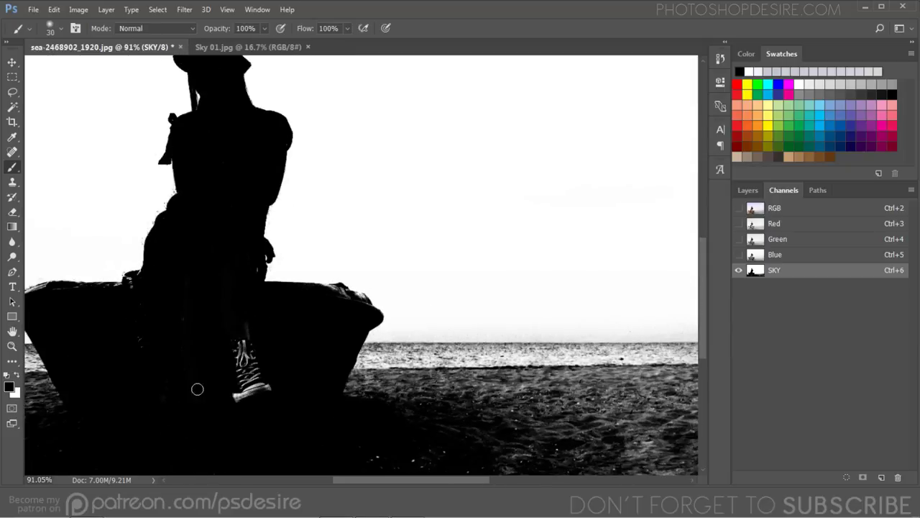
pyautogui.moveTo(231, 348)
pyautogui.mouseDown()
pyautogui.moveTo(251, 370)
pyautogui.moveTo(236, 405)
pyautogui.moveTo(265, 391)
pyautogui.mouseUp()
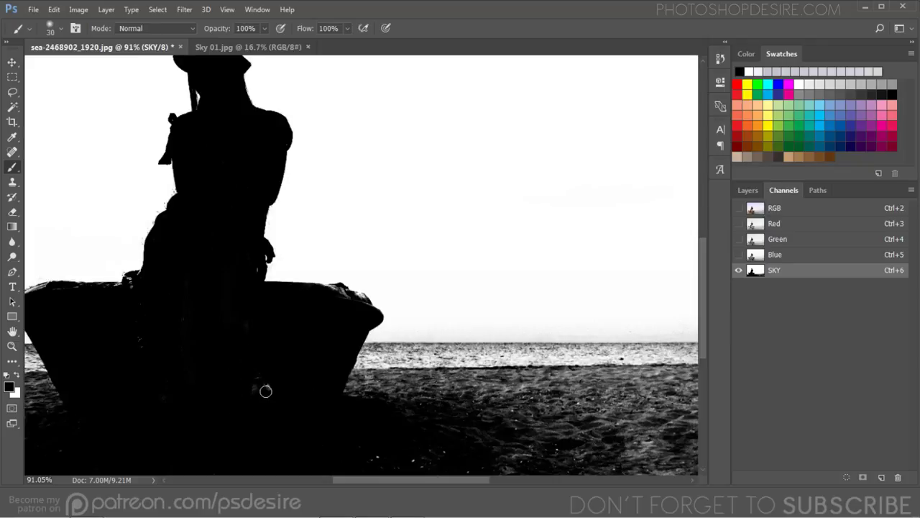
pyautogui.scroll(-2, 251, 331)
pyautogui.scroll(-1, 257, 353)
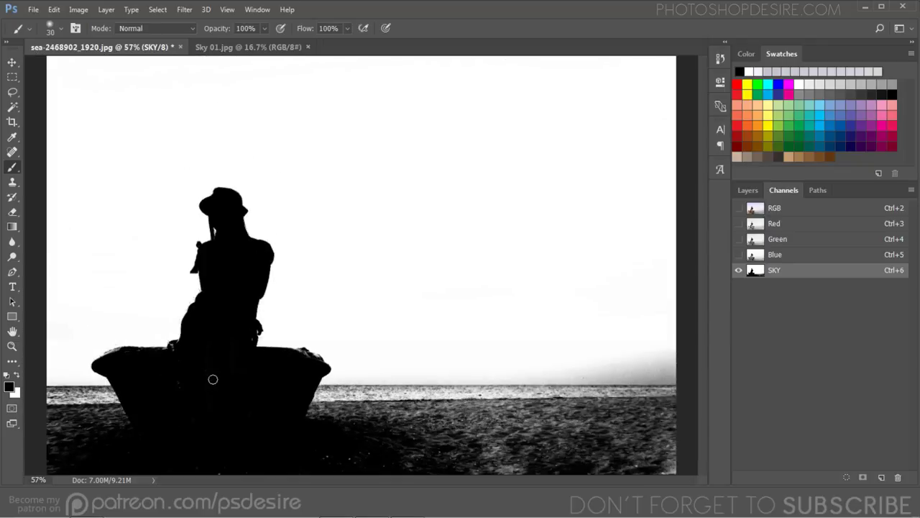
pyautogui.scroll(4, 201, 302)
pyautogui.scroll(2, 218, 229)
pyautogui.scroll(-2, 218, 229)
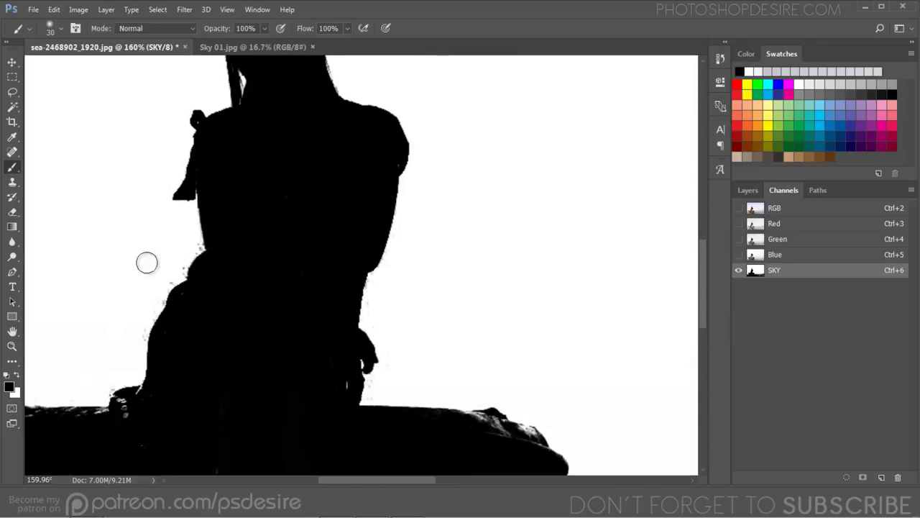
pyautogui.click(131, 27)
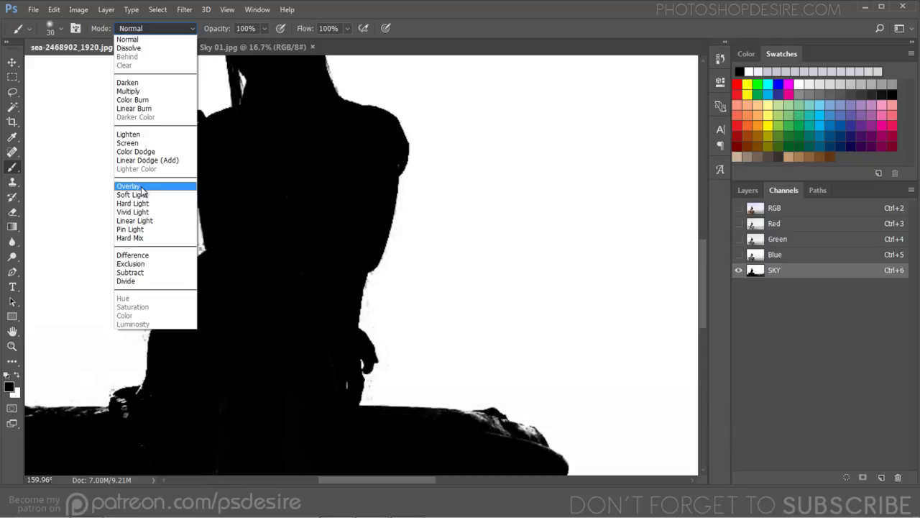
# Set the brush to Overlay mode with white and paint along the figure's left and right edges
pyautogui.click(143, 188)
pyautogui.click(16, 376)
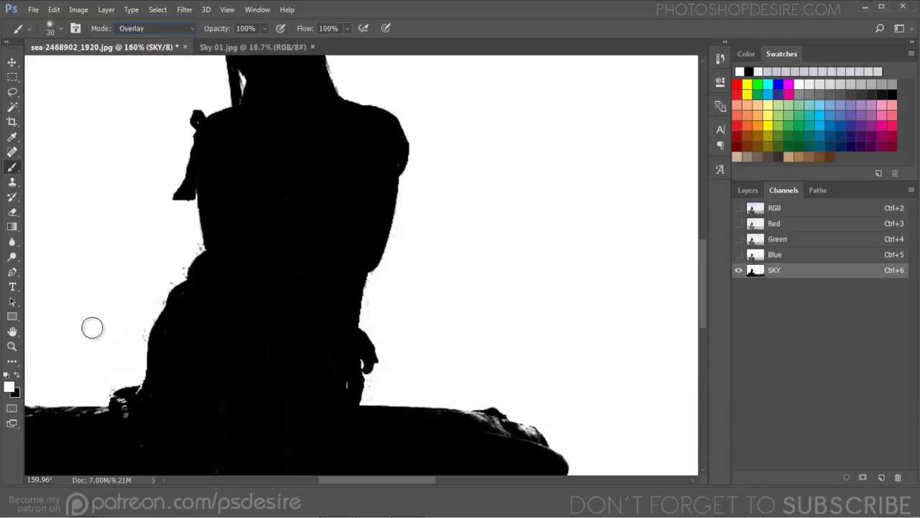
pyautogui.moveTo(170, 282)
pyautogui.mouseDown()
pyautogui.moveTo(131, 355)
pyautogui.moveTo(150, 343)
pyautogui.moveTo(103, 386)
pyautogui.moveTo(106, 395)
pyautogui.mouseUp()
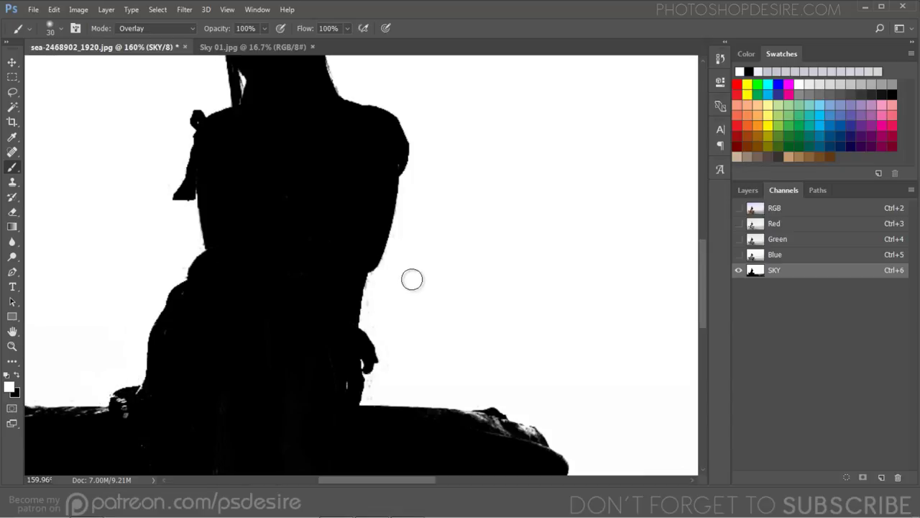
pyautogui.moveTo(370, 291); pyautogui.dragTo(366, 394)
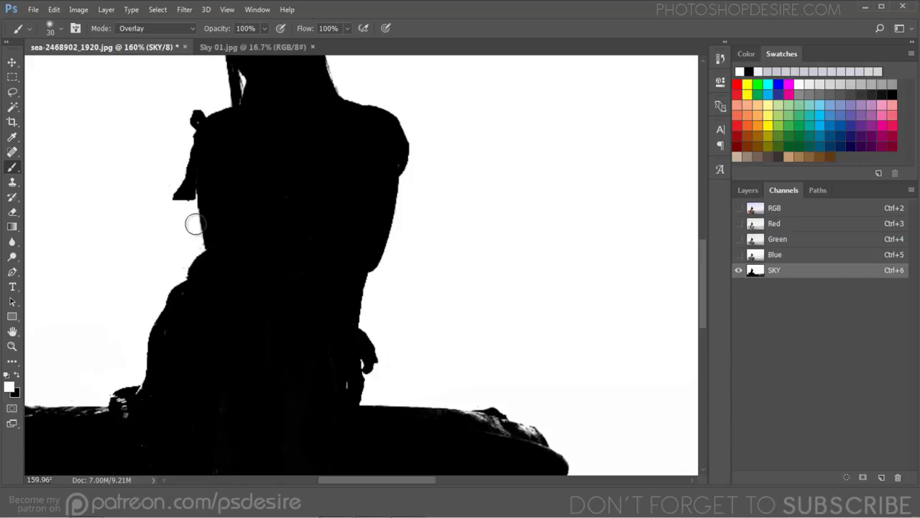
pyautogui.moveTo(191, 220)
pyautogui.mouseDown()
pyautogui.moveTo(194, 244)
pyautogui.moveTo(150, 310)
pyautogui.mouseUp()
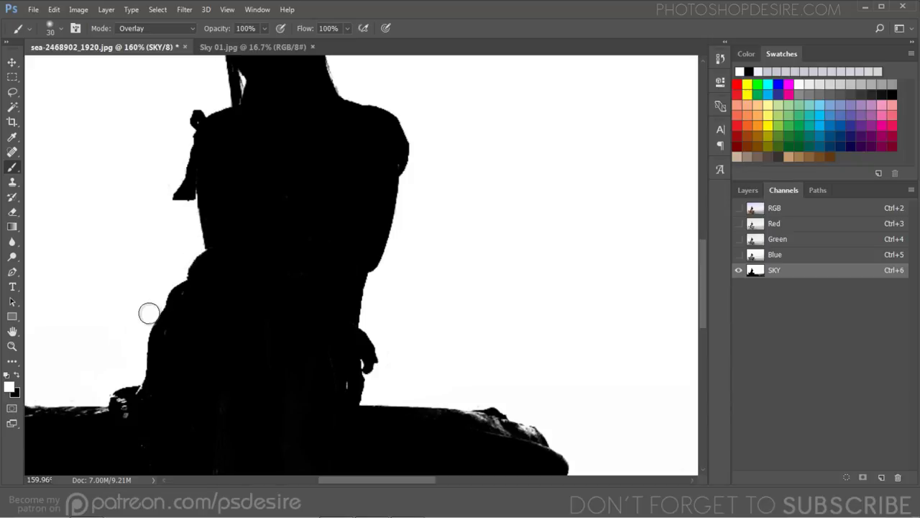
pyautogui.scroll(-1, 147, 307)
pyautogui.scroll(-1, 142, 304)
pyautogui.scroll(-1, 153, 290)
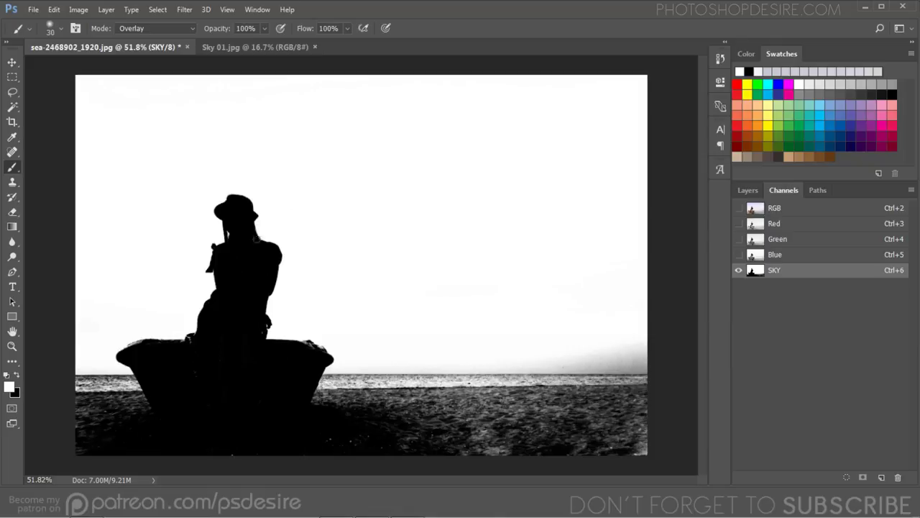
pyautogui.scroll(-1, 257, 238)
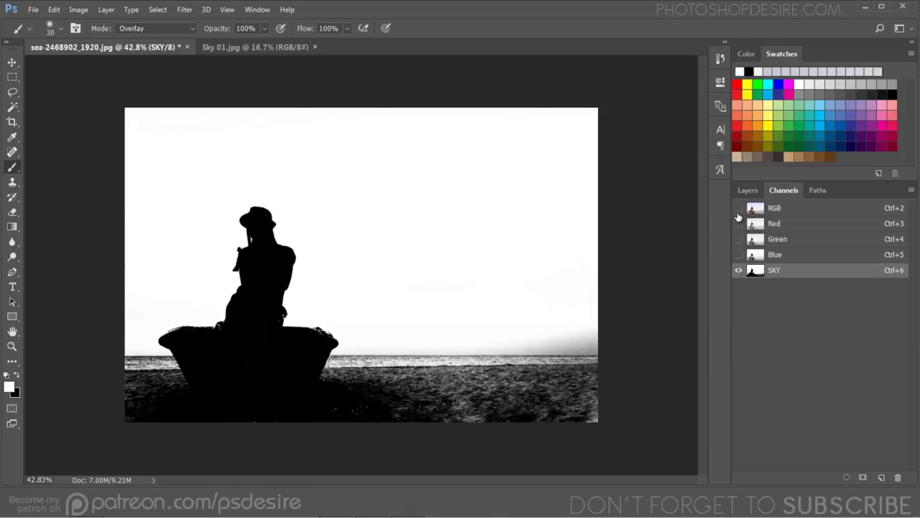
# Return to the RGB composite with SKY hidden and bring up the Sky 01.jpg image
pyautogui.click(738, 208)
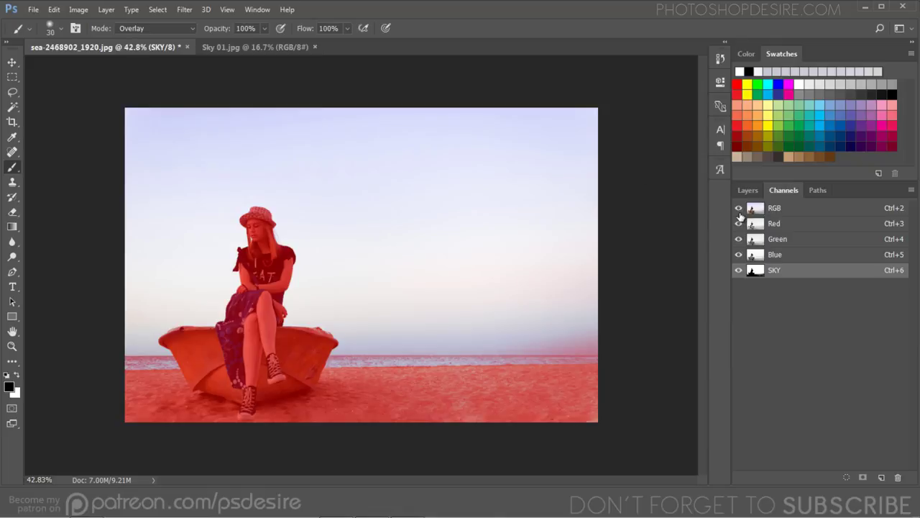
pyautogui.click(738, 271)
pyautogui.hotkey('ctrl', '2')
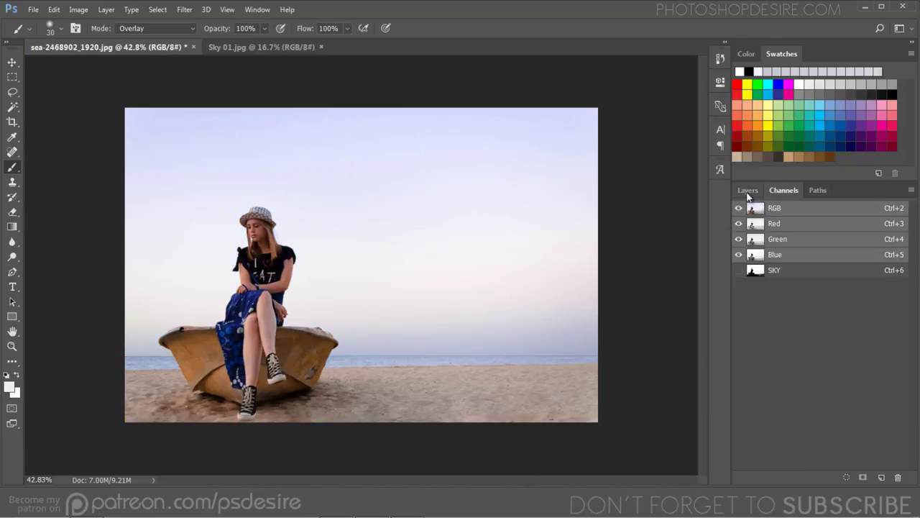
pyautogui.click(747, 190)
pyautogui.scroll(1, 366, 267)
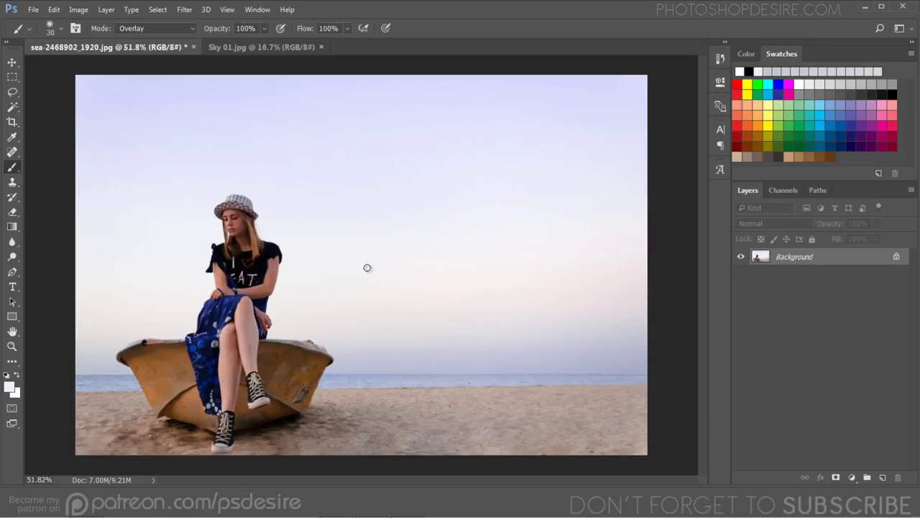
pyautogui.click(13, 63)
pyautogui.click(251, 48)
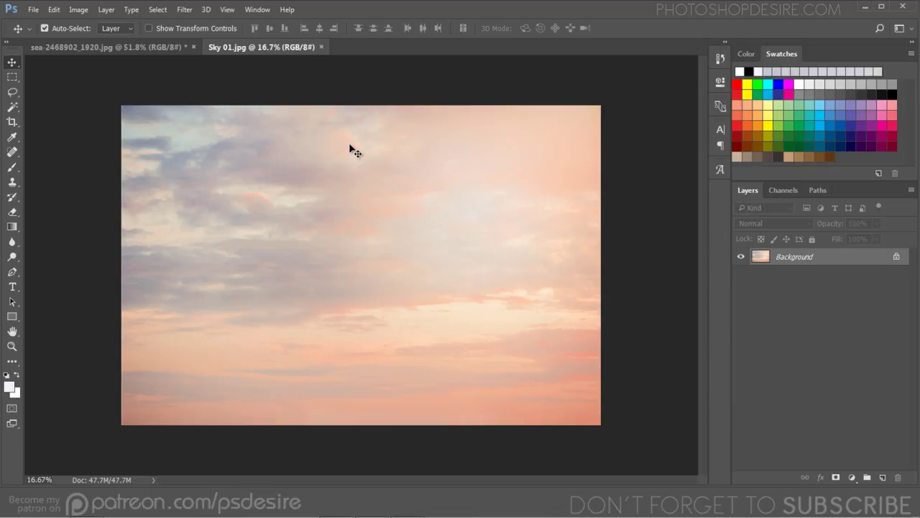
# Drag the Sky 01.jpg image into sea-2468902_1920.jpg so it lands as Layer 1
pyautogui.moveTo(352, 149); pyautogui.dragTo(236, 138)
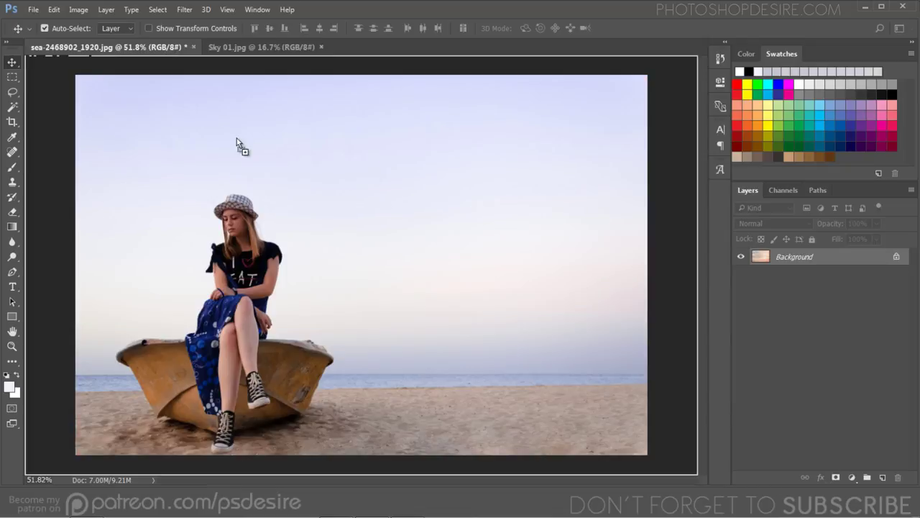
pyautogui.moveTo(365, 199)
pyautogui.mouseDown()
pyautogui.moveTo(458, 360)
pyautogui.moveTo(370, 191)
pyautogui.moveTo(386, 238)
pyautogui.mouseUp()
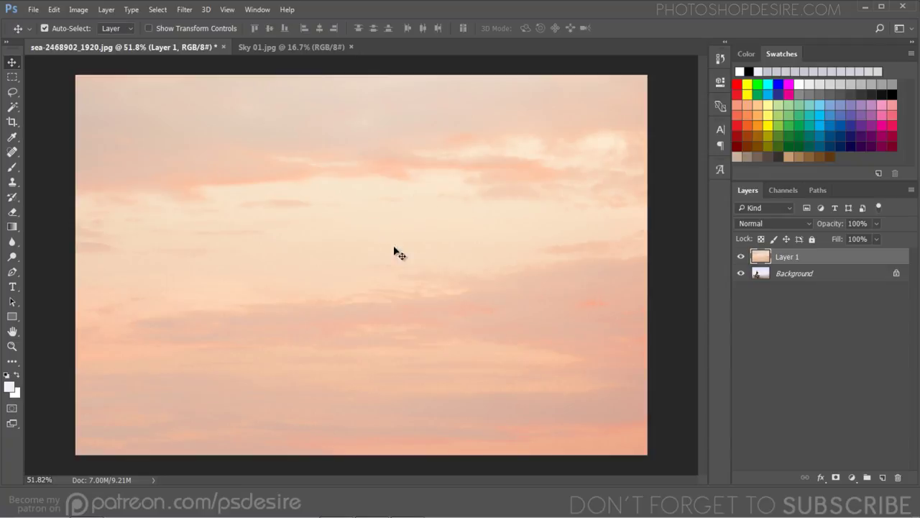
# Convert Layer 1, the pink sky, to a smart object
pyautogui.rightClick(780, 262)
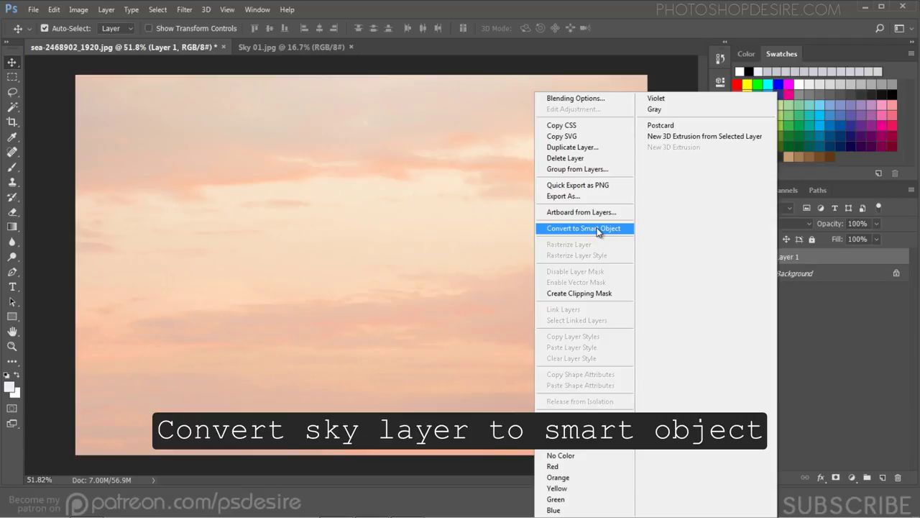
pyautogui.click(596, 228)
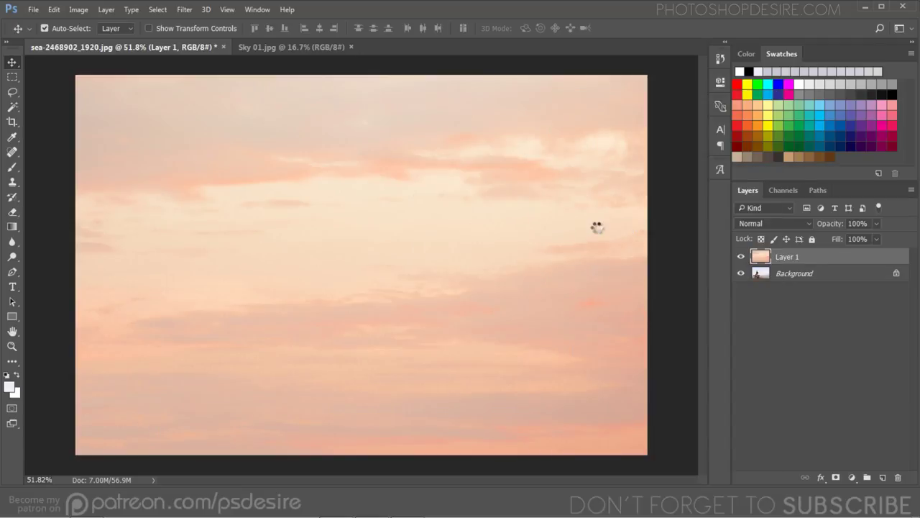
pyautogui.click(156, 11)
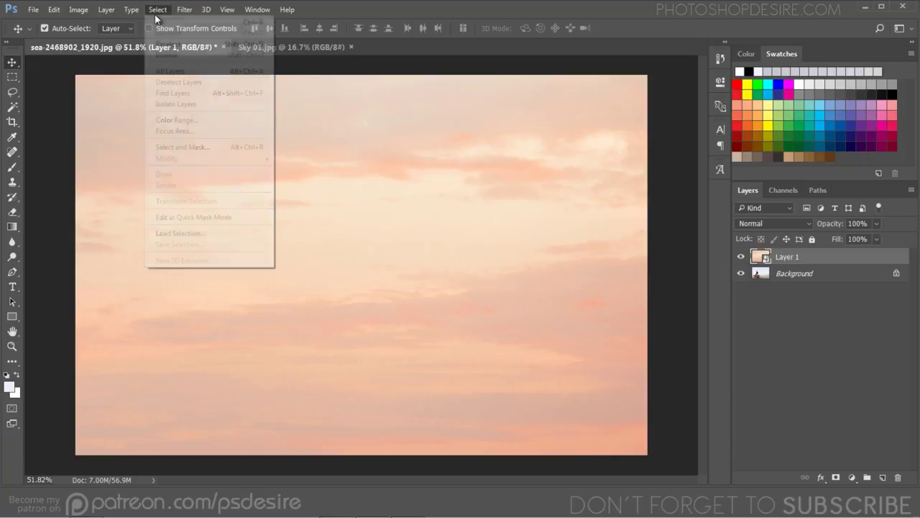
# Use Load Selection with Channel set to SKY to outline the girl and boat
pyautogui.click(204, 232)
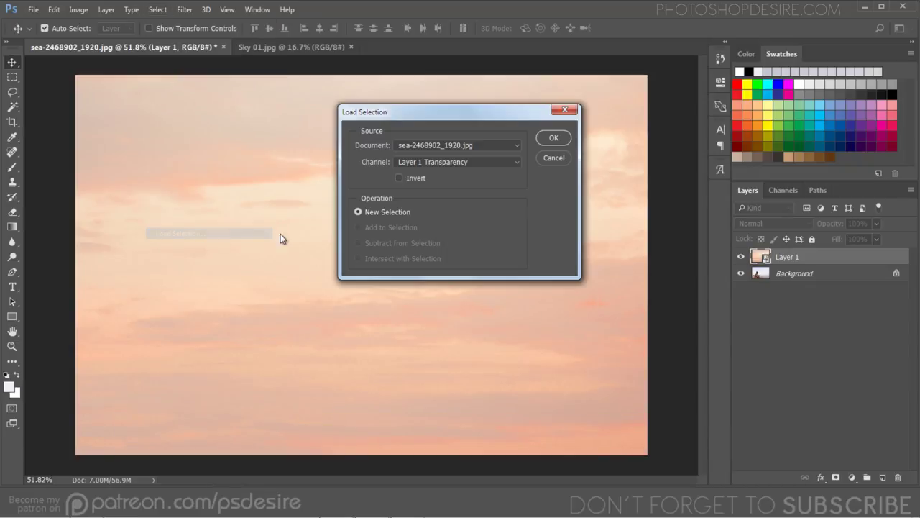
pyautogui.click(419, 162)
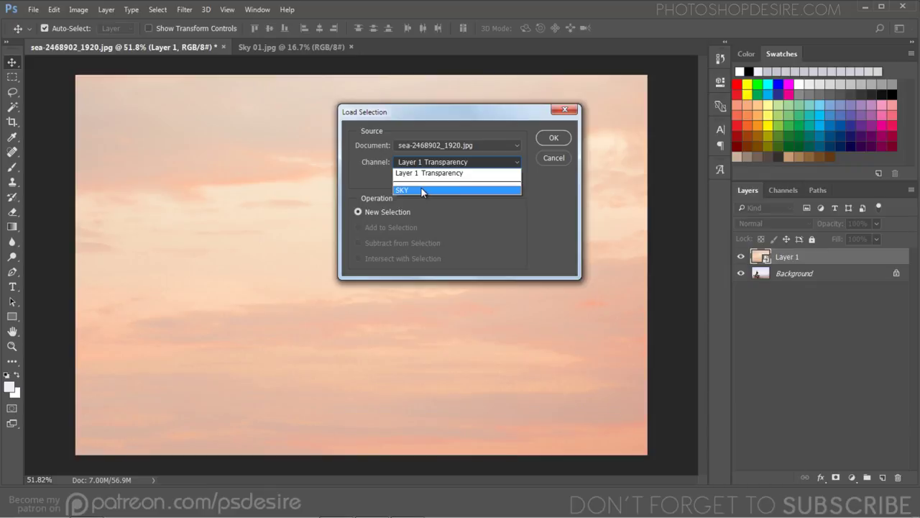
pyautogui.click(421, 190)
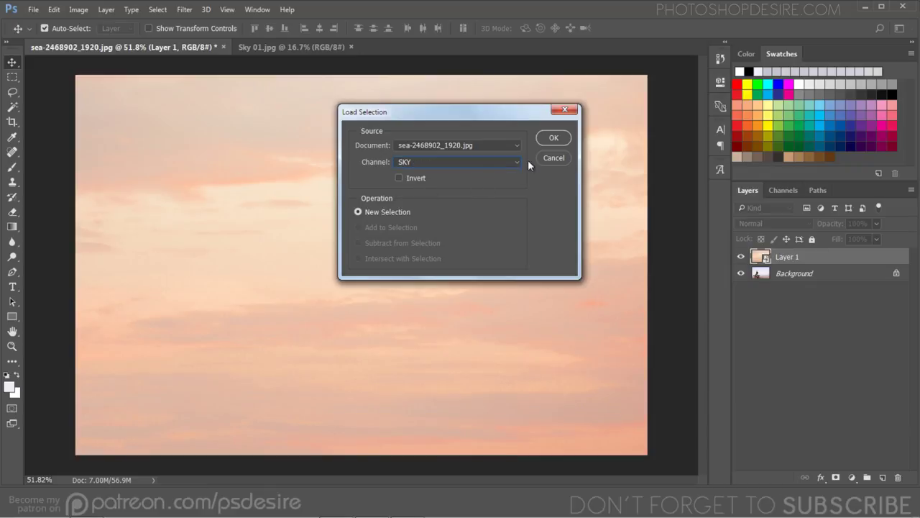
pyautogui.click(552, 138)
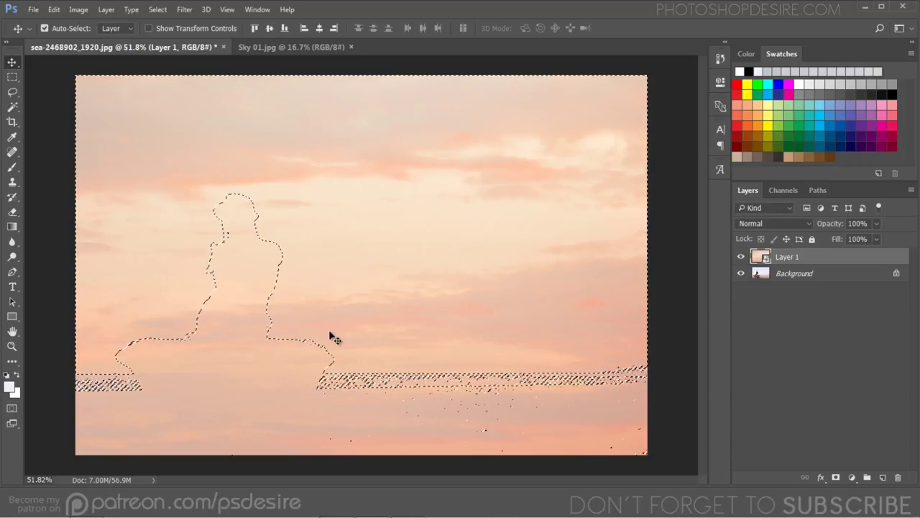
pyautogui.click(158, 9)
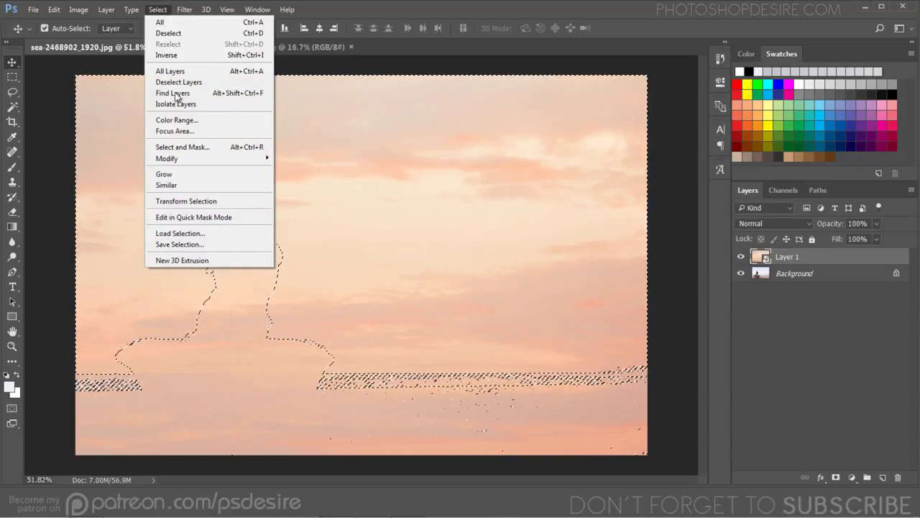
# Invert the selection and apply an Average blur smart filter to Layer 1
pyautogui.click(176, 57)
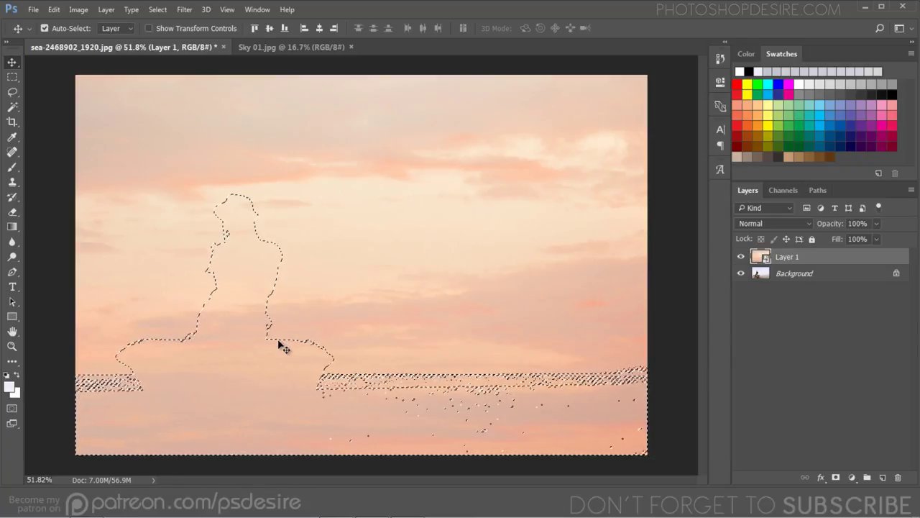
pyautogui.click(180, 10)
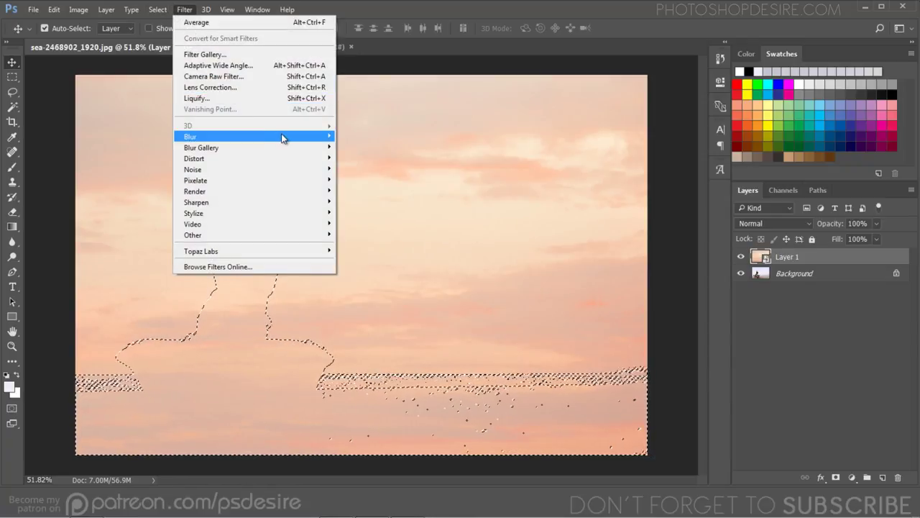
pyautogui.moveTo(216, 137)
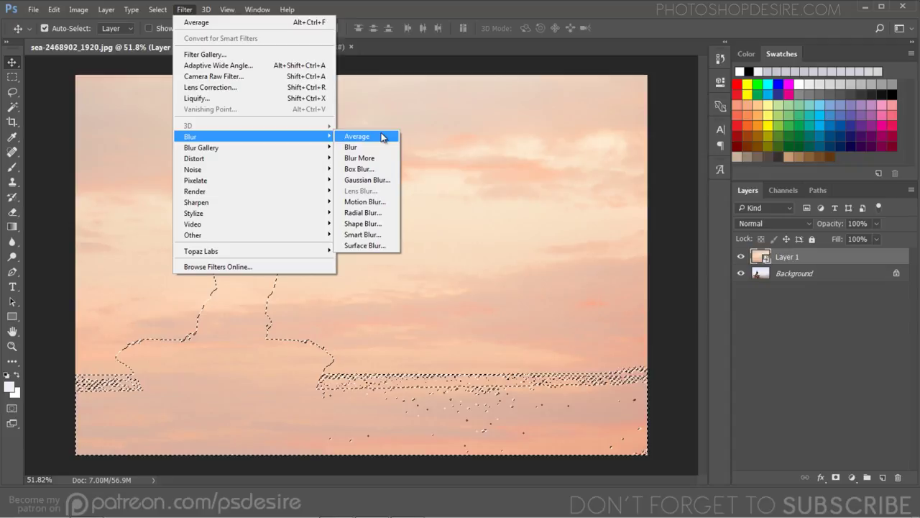
pyautogui.click(381, 136)
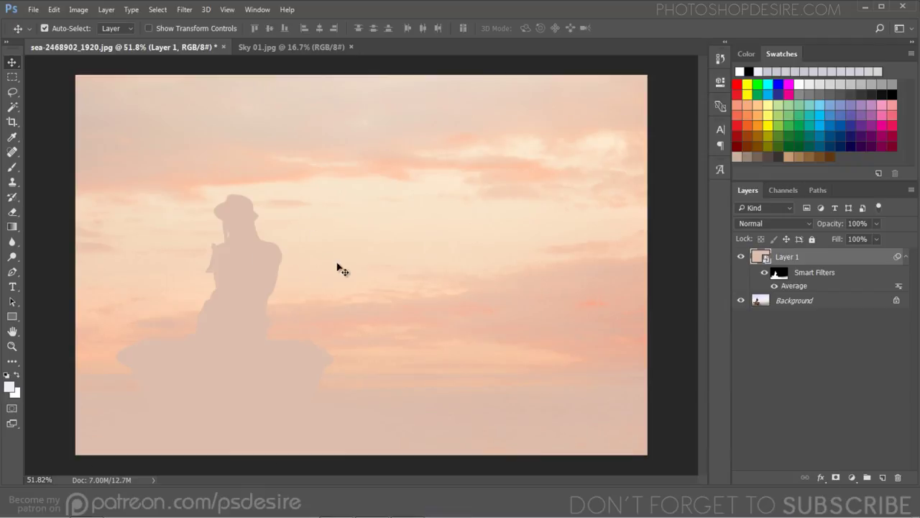
pyautogui.click(796, 225)
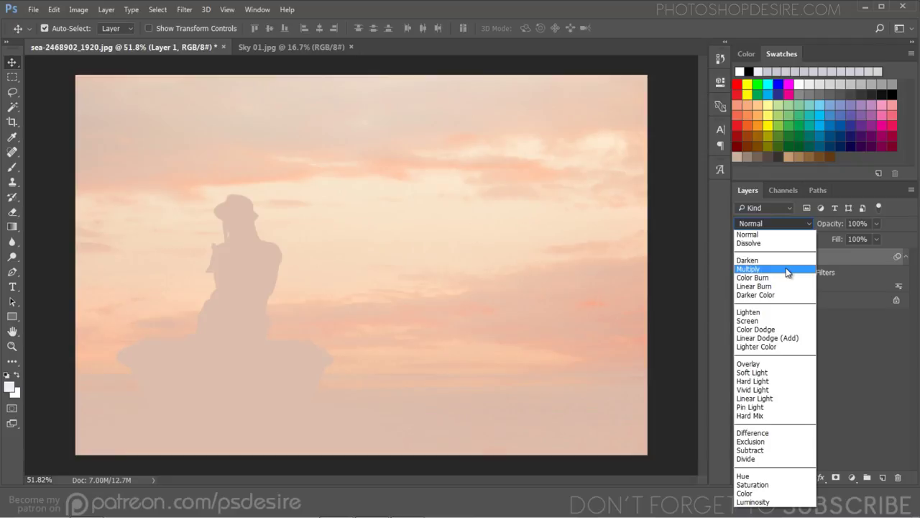
pyautogui.click(786, 269)
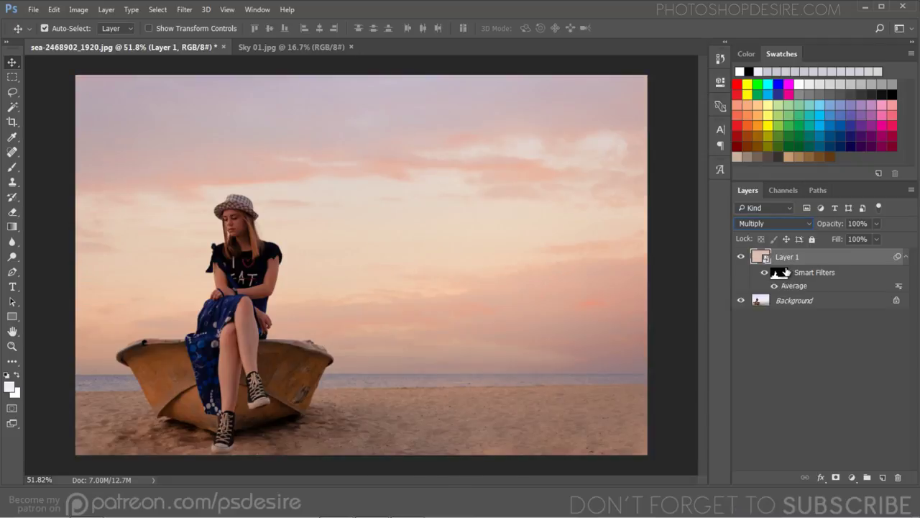
pyautogui.click(741, 257)
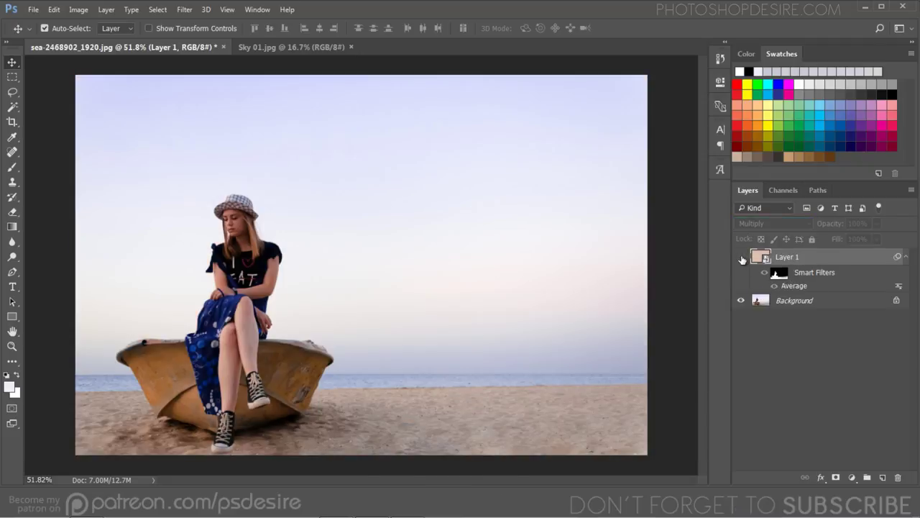
pyautogui.click(741, 257)
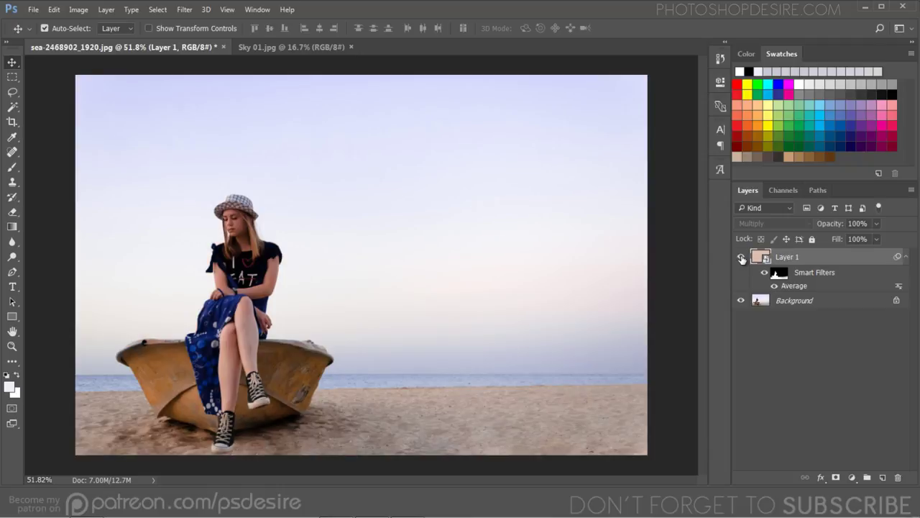
pyautogui.click(742, 257)
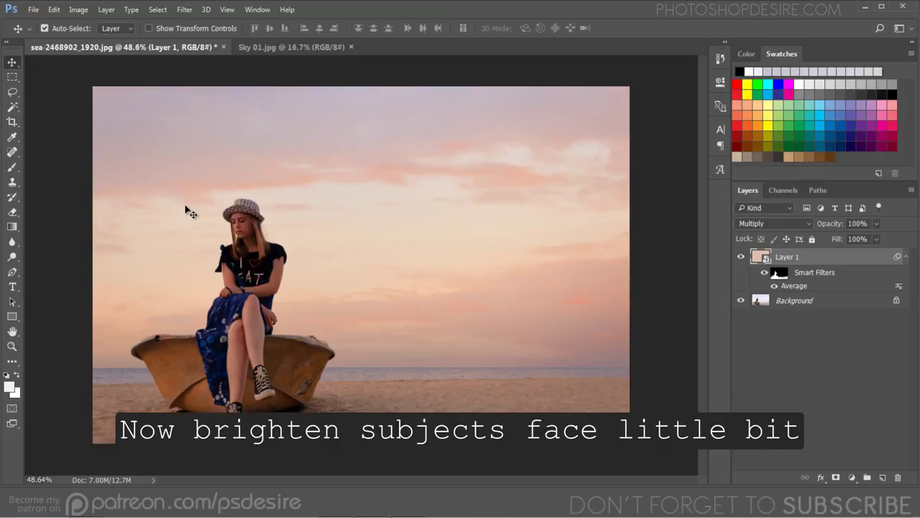
# Add a Curves adjustment layer with its midpoint raised to brighten the whole image
pyautogui.click(851, 477)
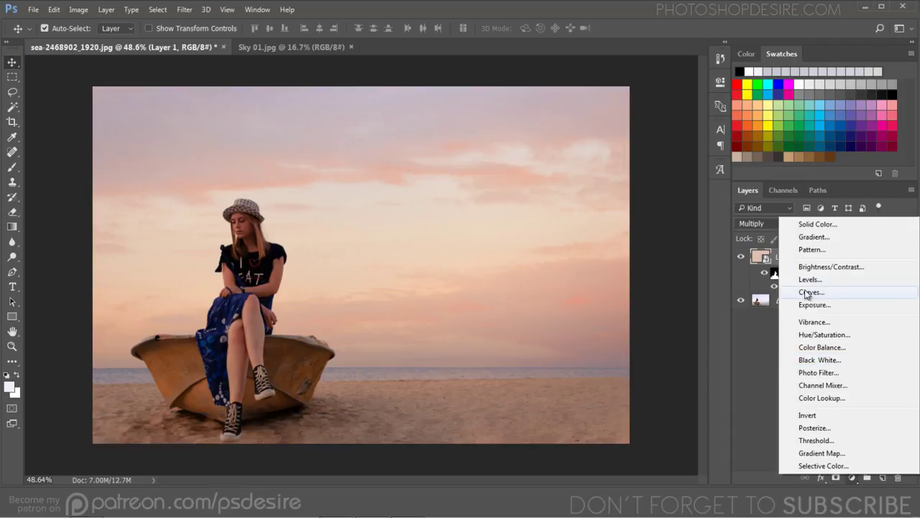
pyautogui.click(807, 294)
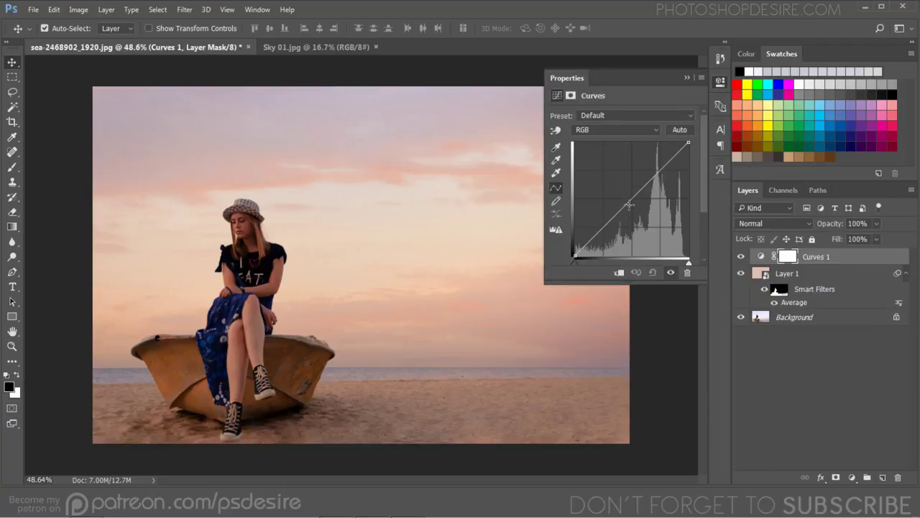
pyautogui.moveTo(631, 201); pyautogui.dragTo(622, 191)
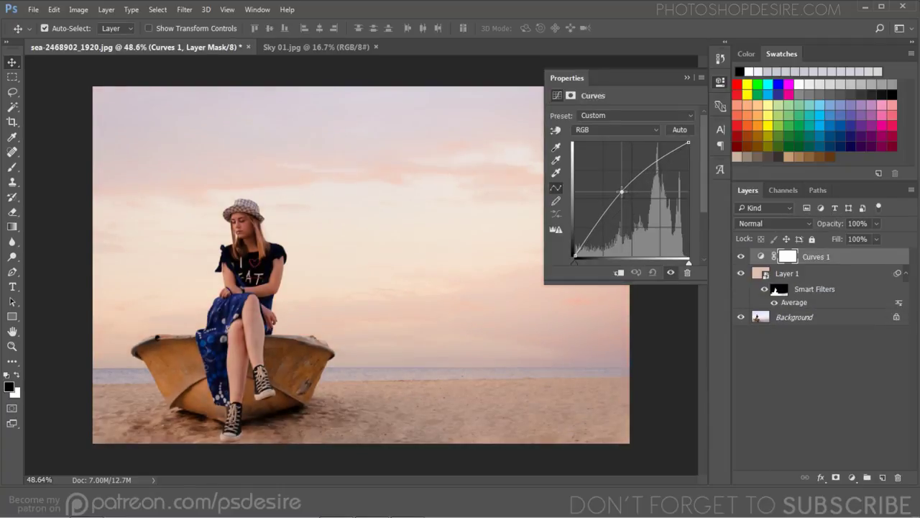
pyautogui.click(688, 77)
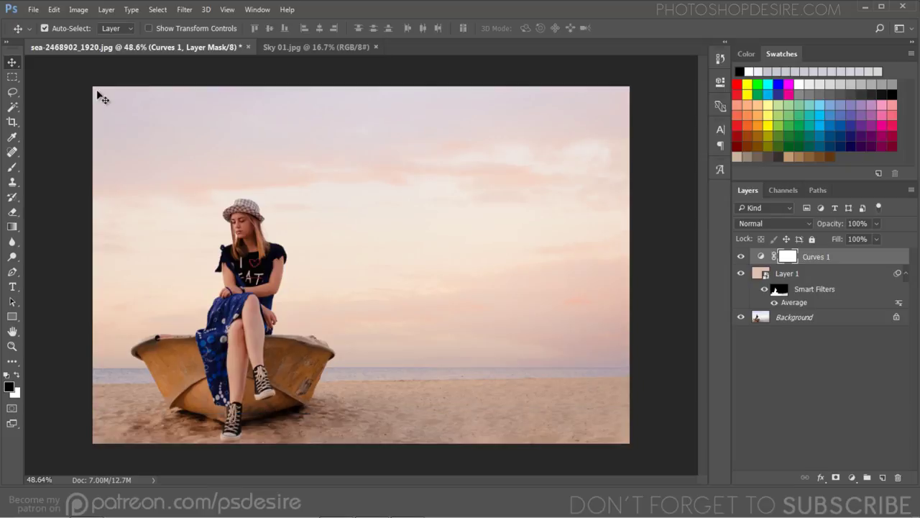
# Apply an inverted copy of the merged image to the Curves 1 mask, then view the mask alone
pyautogui.click(78, 9)
pyautogui.click(134, 175)
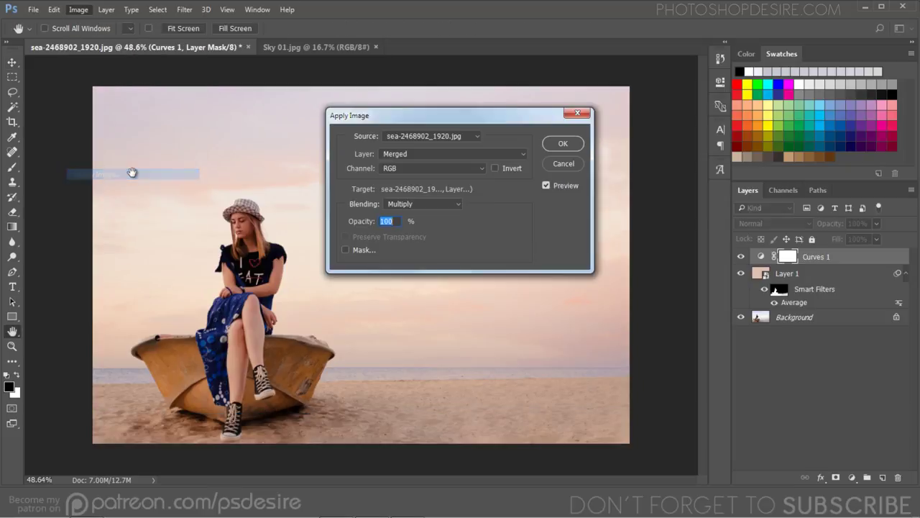
pyautogui.click(494, 167)
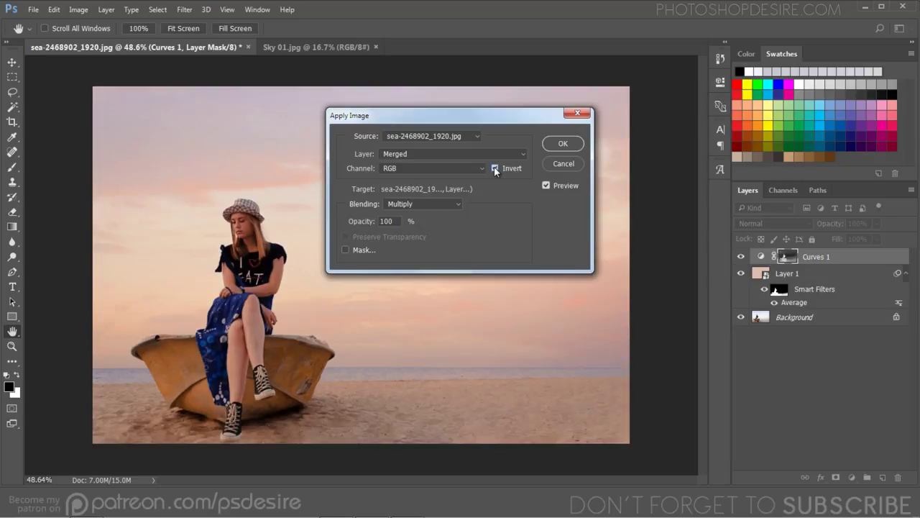
pyautogui.click(563, 144)
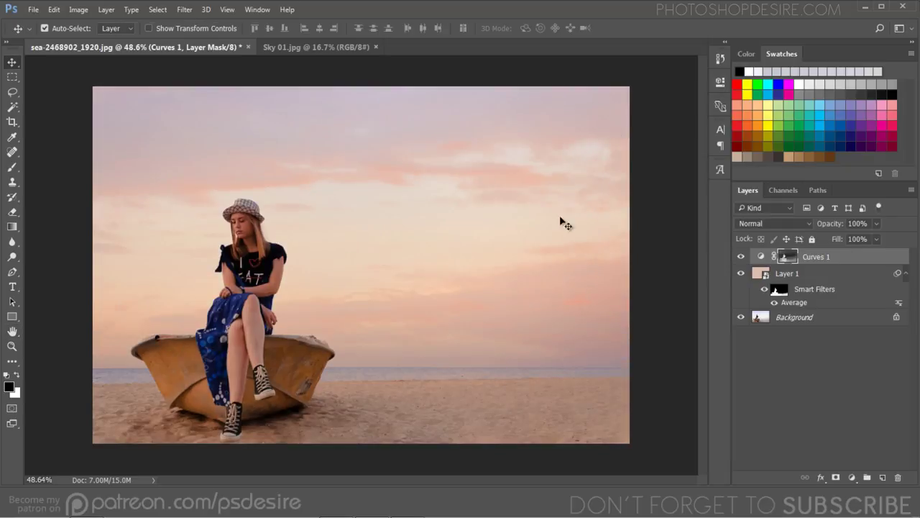
pyautogui.keyDown('alt'); pyautogui.click(780, 263); pyautogui.keyUp('alt')
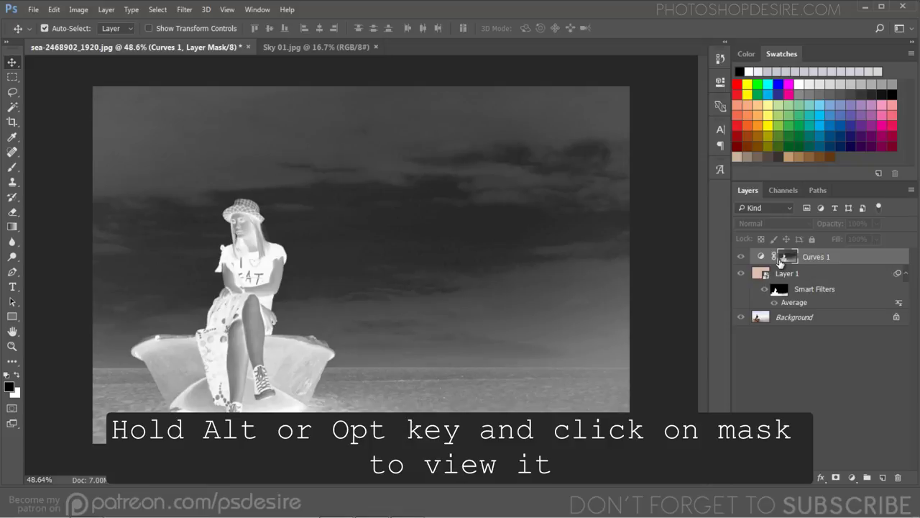
# Toggle between the composite and the Curves 1 mask, ending on the mask view
pyautogui.keyDown('alt'); pyautogui.click(780, 263); pyautogui.keyUp('alt')
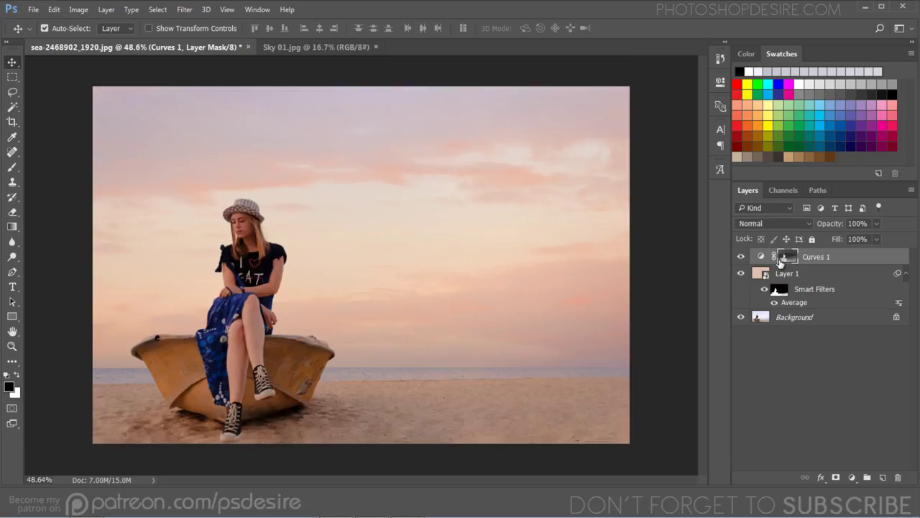
pyautogui.keyDown('alt'); pyautogui.click(780, 262); pyautogui.keyUp('alt')
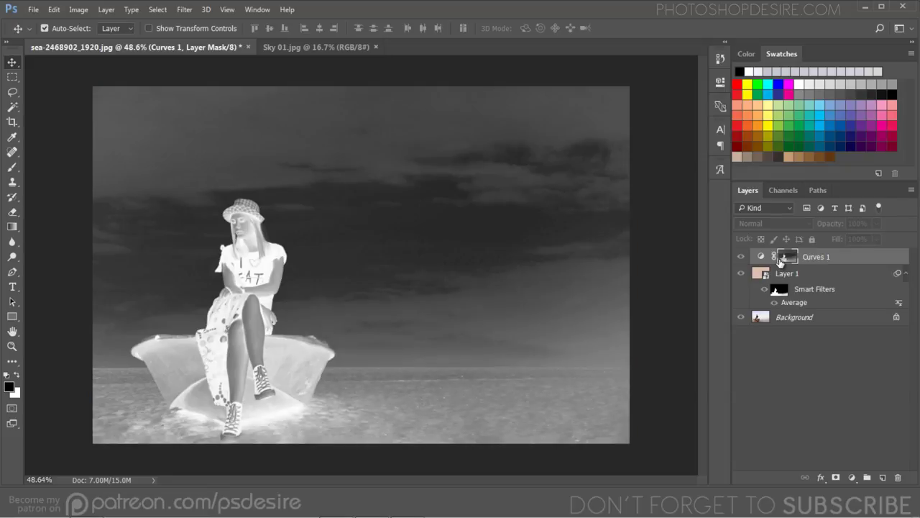
pyautogui.keyDown('alt'); pyautogui.click(780, 261); pyautogui.keyUp('alt')
pyautogui.keyDown('alt'); pyautogui.click(780, 261); pyautogui.keyUp('alt')
# Give the Curves 1 mask Contrast 100 and Brightness -75, then return to colour view
pyautogui.click(80, 10)
pyautogui.moveTo(95, 39)
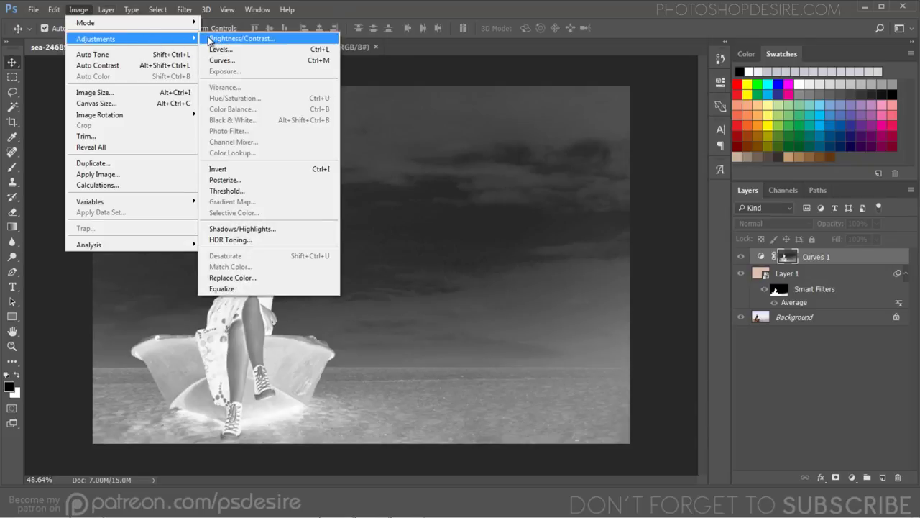
pyautogui.click(215, 38)
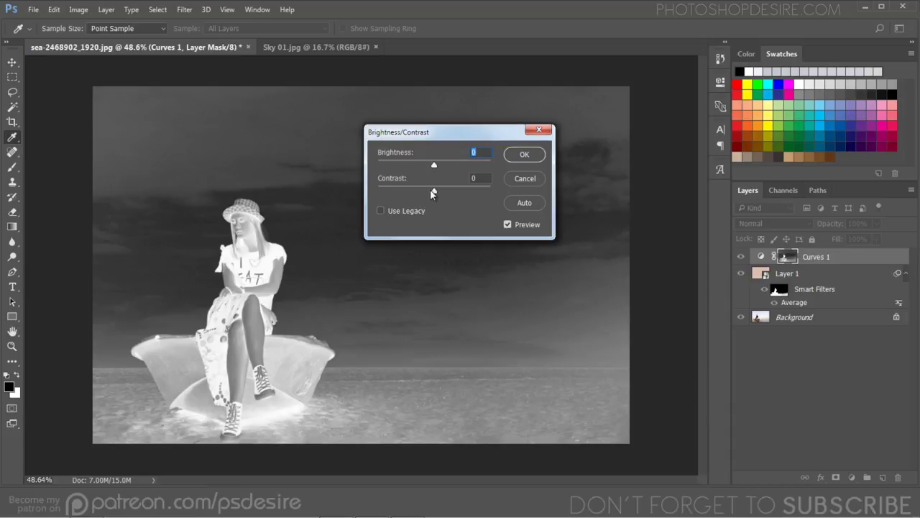
pyautogui.moveTo(430, 189); pyautogui.dragTo(564, 187)
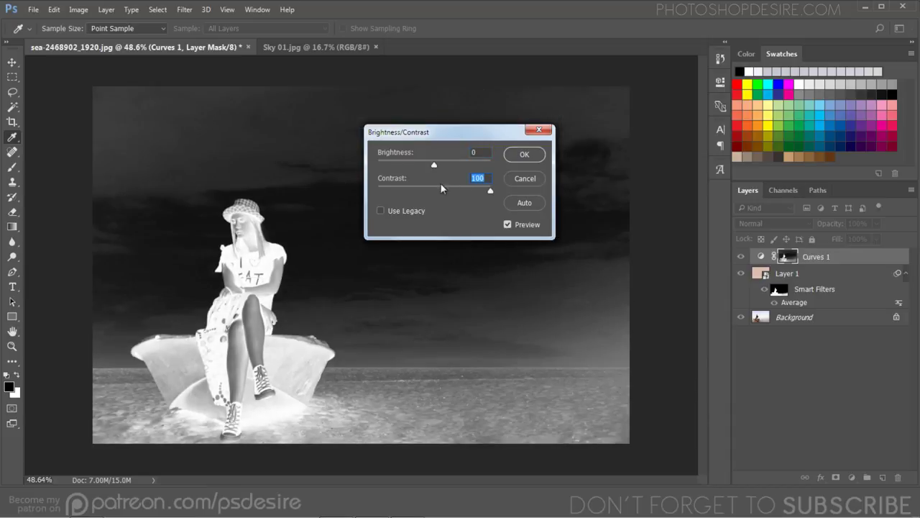
pyautogui.moveTo(433, 165); pyautogui.dragTo(407, 166)
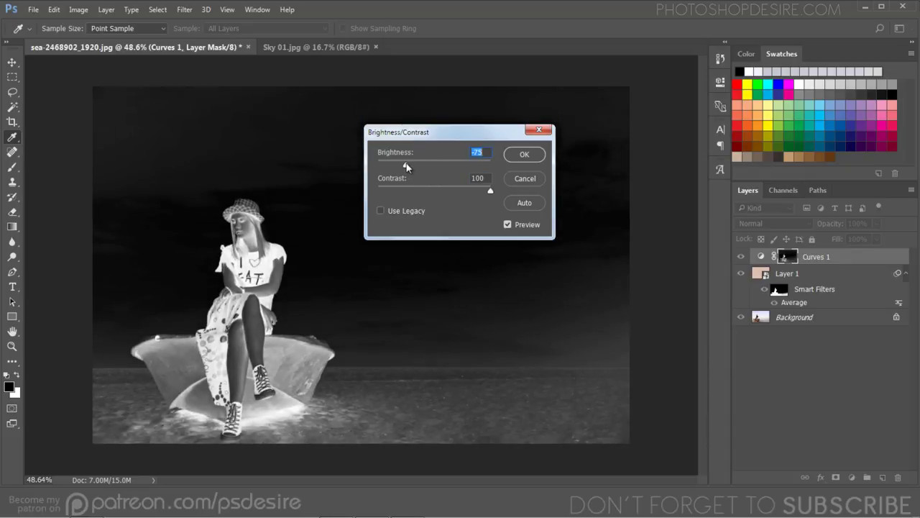
pyautogui.click(528, 154)
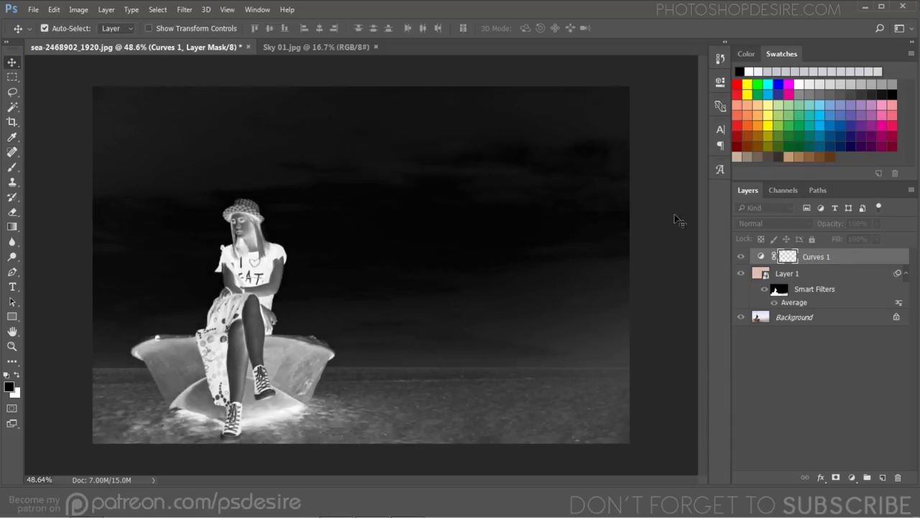
pyautogui.click(740, 257)
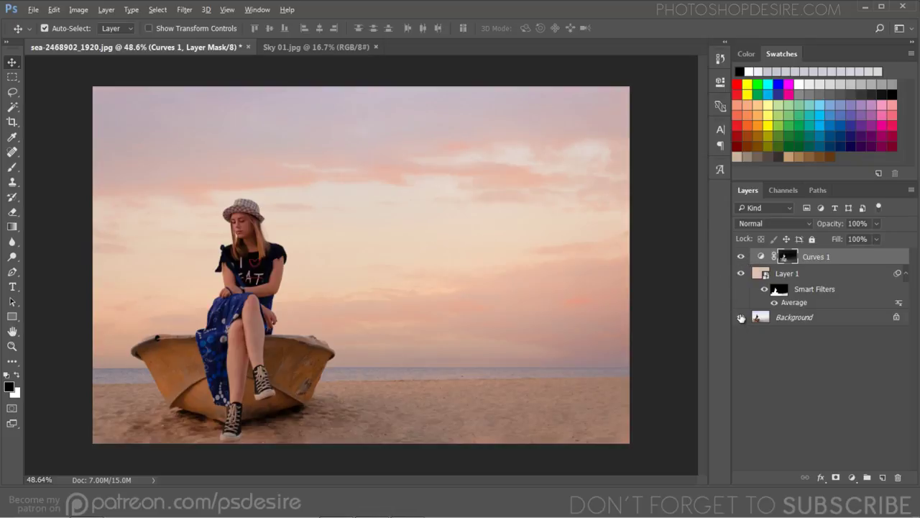
pyautogui.keyDown('alt'); pyautogui.click(741, 317); pyautogui.keyUp('alt')
# Zoom in and inspect the Curves 1 mask around the girl's face
pyautogui.scroll(3, 237, 234)
pyautogui.scroll(3, 225, 230)
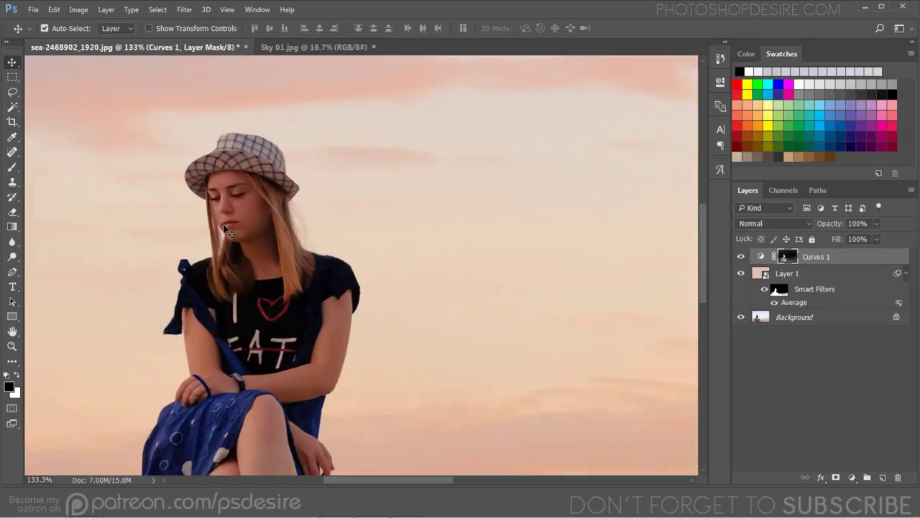
pyautogui.scroll(2, 225, 230)
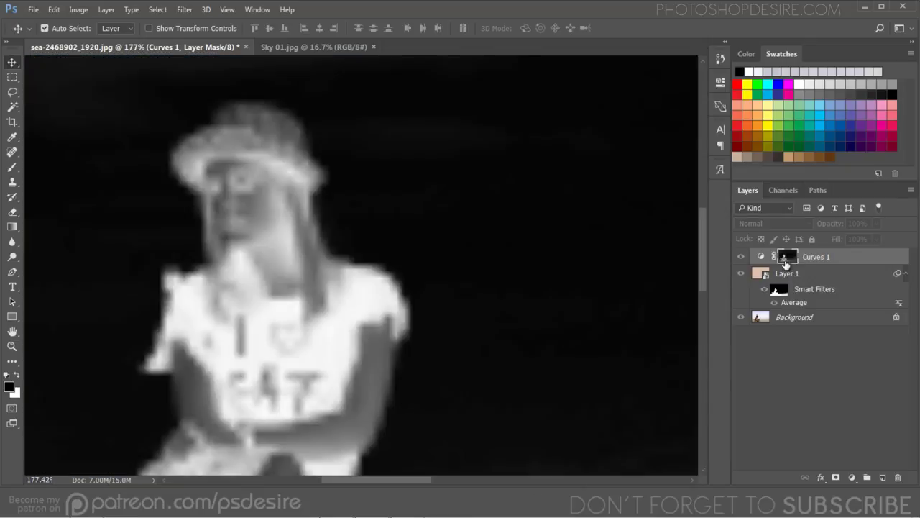
pyautogui.keyDown('alt'); pyautogui.click(786, 260); pyautogui.keyUp('alt')
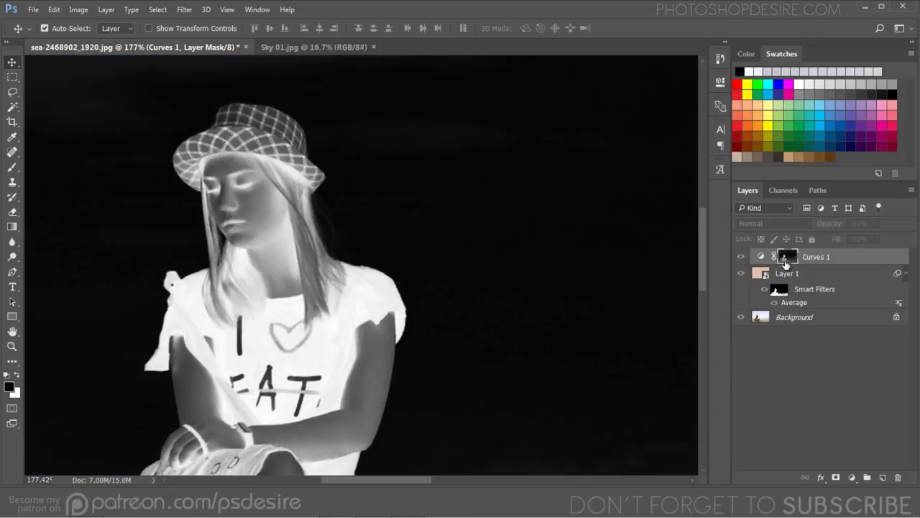
pyautogui.click(13, 167)
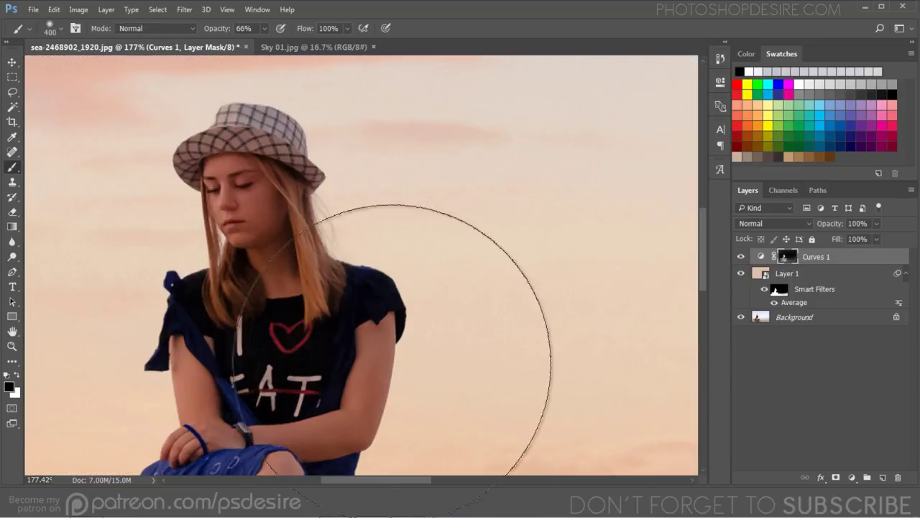
# Paint white at 66% into the mask over the face with a smaller brush
pyautogui.press('[')
pyautogui.press('[')
pyautogui.press('[')
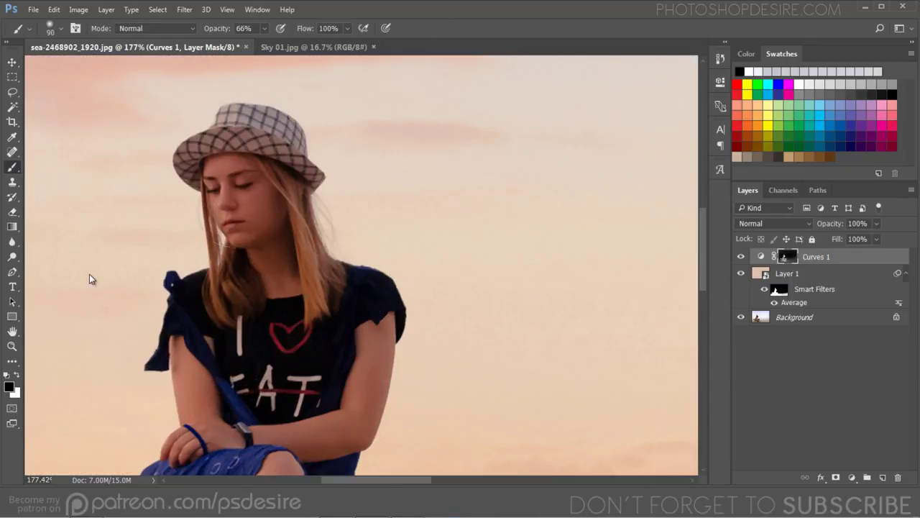
pyautogui.click(15, 375)
pyautogui.press('[')
pyautogui.press('[')
pyautogui.press('[')
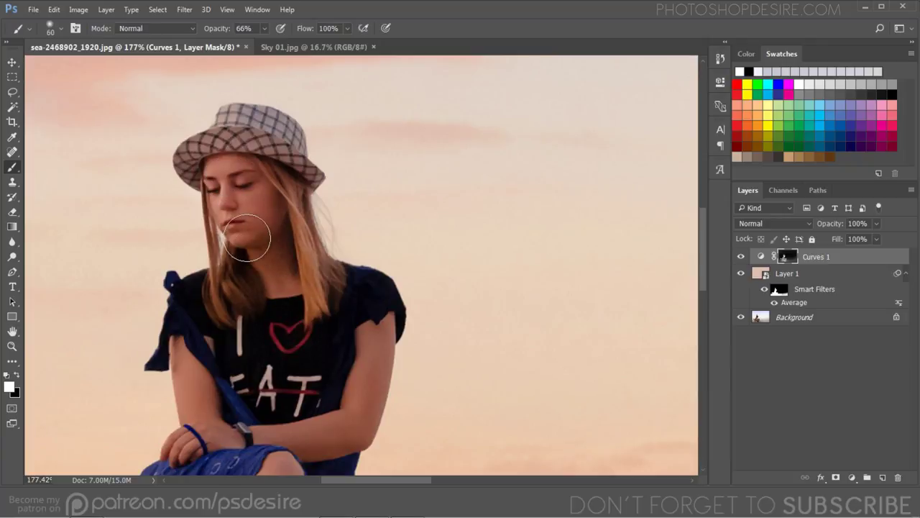
pyautogui.scroll(-3, 319, 278)
pyautogui.scroll(-3, 394, 265)
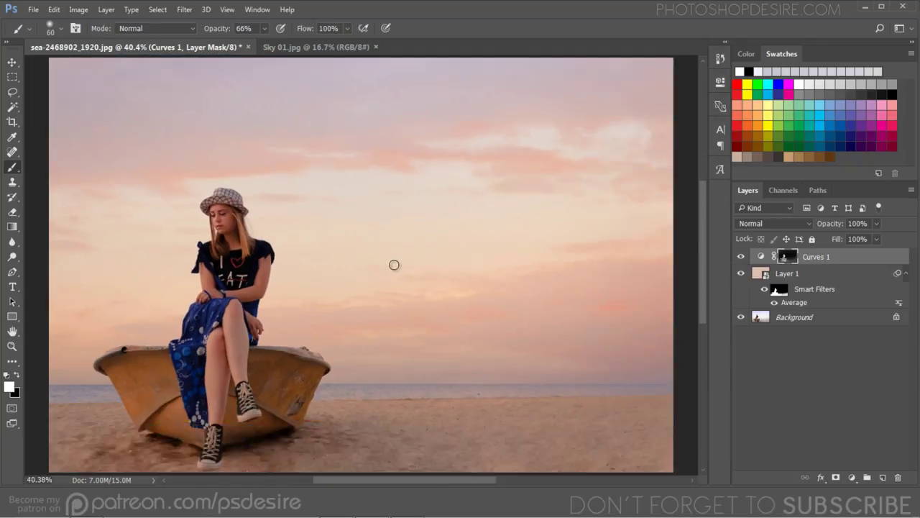
pyautogui.scroll(-2, 395, 265)
pyautogui.scroll(2, 388, 254)
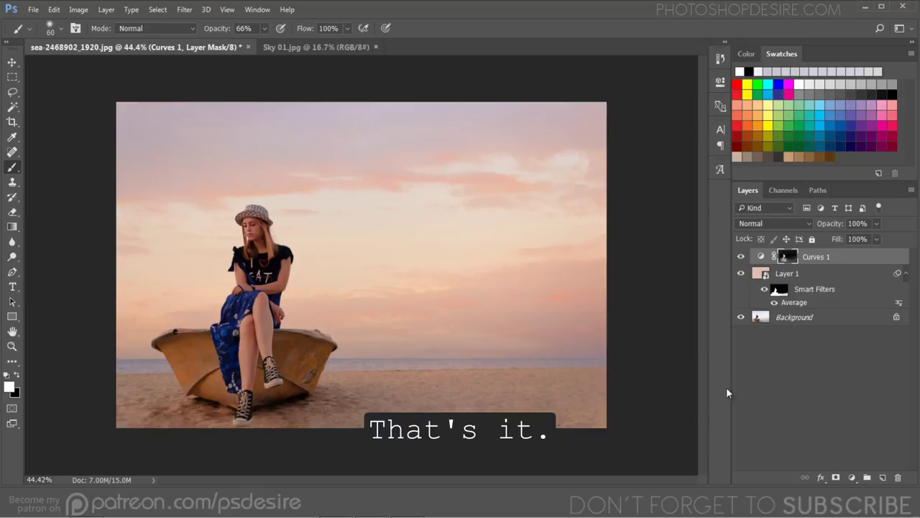
pyautogui.keyDown('alt'); pyautogui.click(741, 318); pyautogui.keyUp('alt')
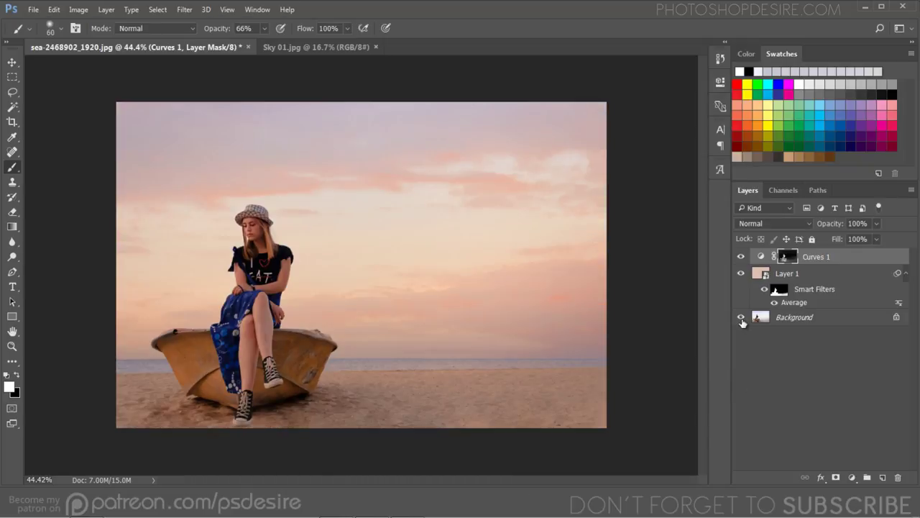
pyautogui.keyDown('alt'); pyautogui.click(741, 318); pyautogui.keyUp('alt')
pyautogui.keyDown('alt'); pyautogui.click(741, 318); pyautogui.keyUp('alt')
pyautogui.keyDown('alt'); pyautogui.click(741, 319); pyautogui.keyUp('alt')
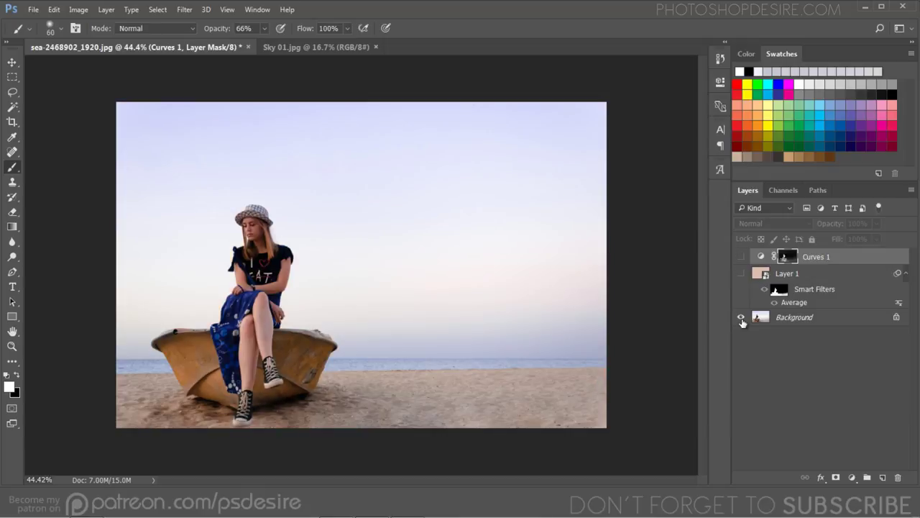
pyautogui.keyDown('alt'); pyautogui.click(741, 318); pyautogui.keyUp('alt')
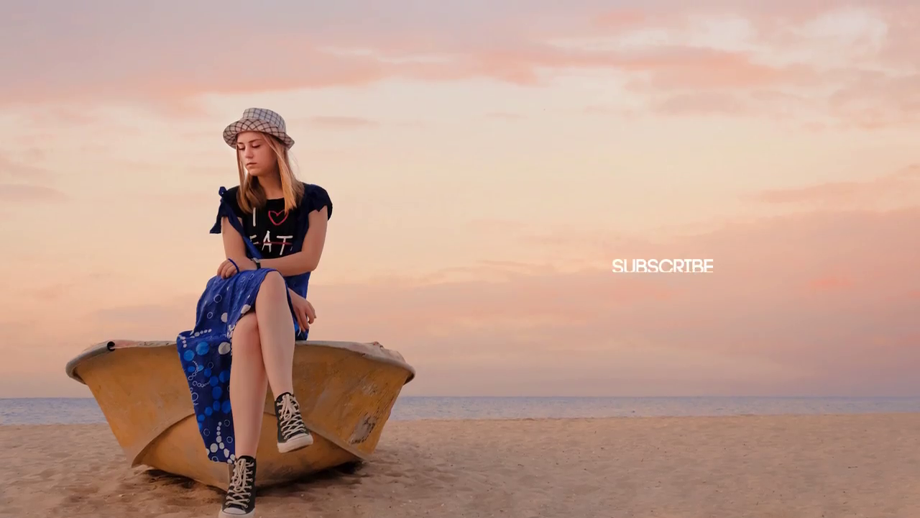